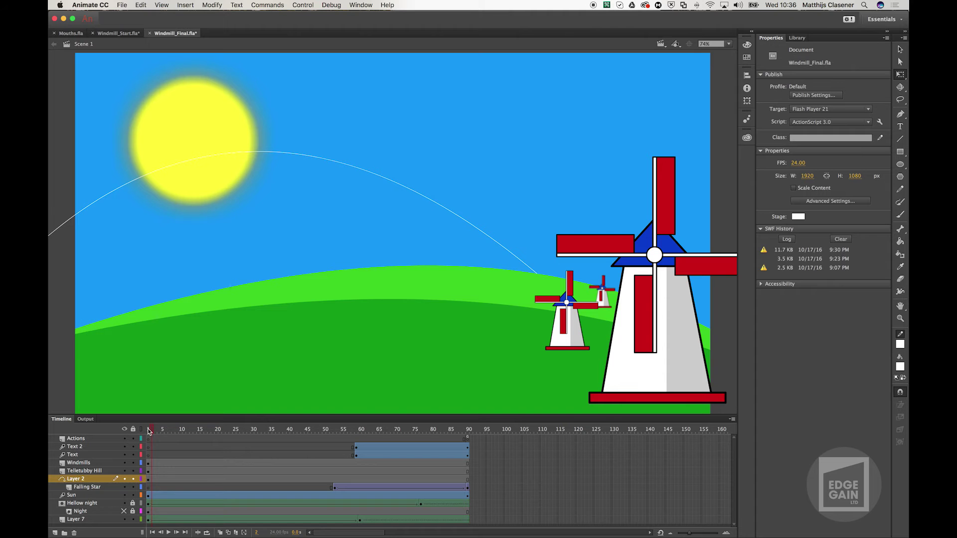
# Preview the finished windmill animation by scrubbing and playing the timeline, test the movie, and close the test window.
pyautogui.moveTo(152, 431); pyautogui.dragTo(343, 441)
pyautogui.click(124, 430)
pyautogui.moveTo(154, 432); pyautogui.dragTo(220, 431)
pyautogui.press('Return')
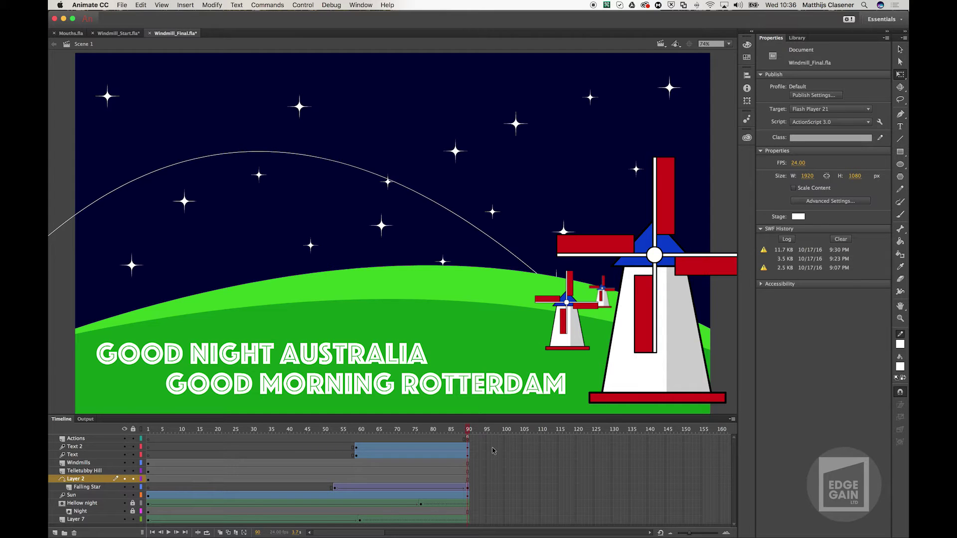
pyautogui.press('super+Return')
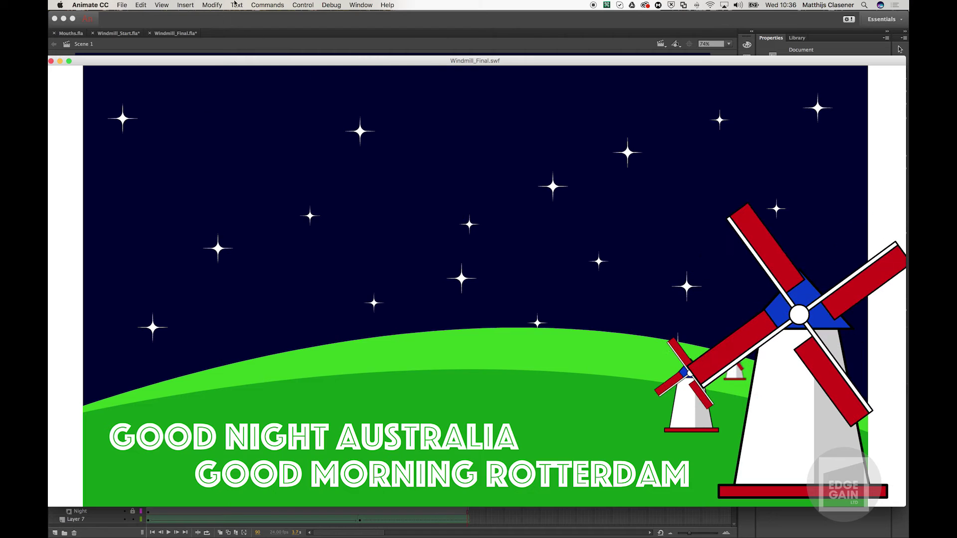
pyautogui.click(50, 61)
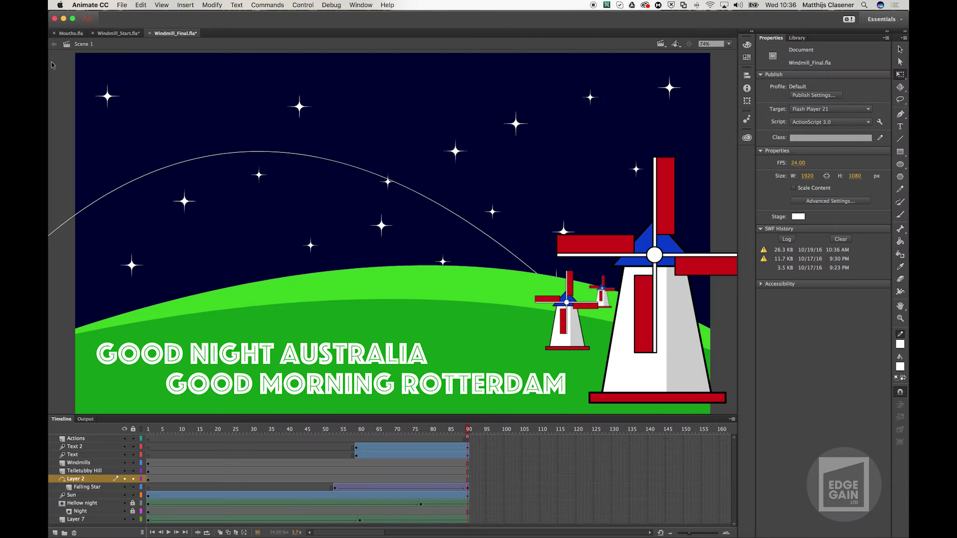
# Switch to the Windmill_Start.fla document and select the yellow sun on the stage.
pyautogui.click(118, 33)
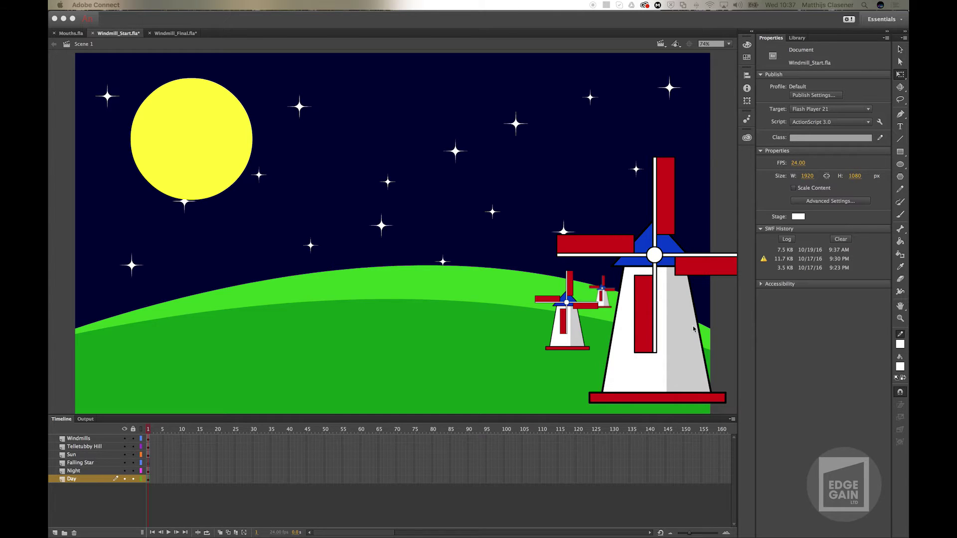
pyautogui.click(212, 173)
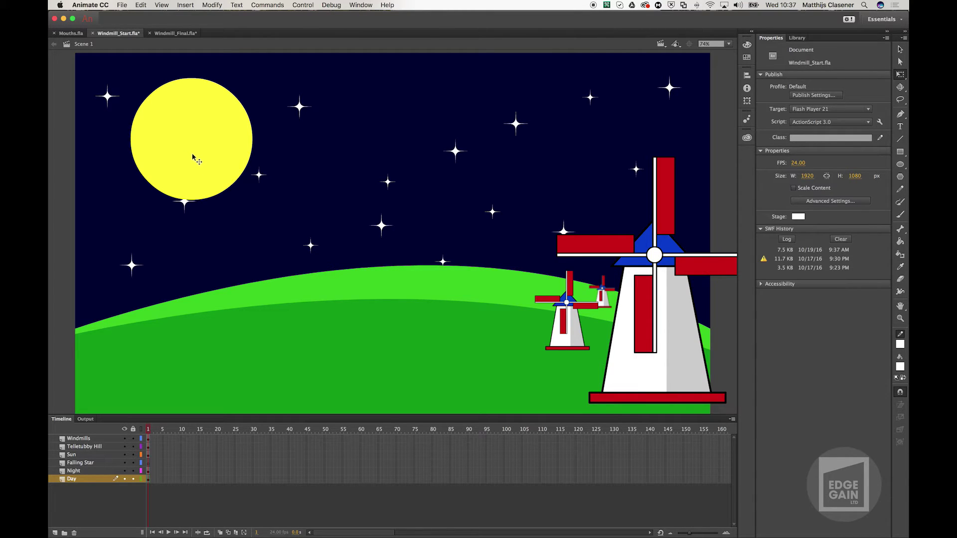
pyautogui.click(198, 179)
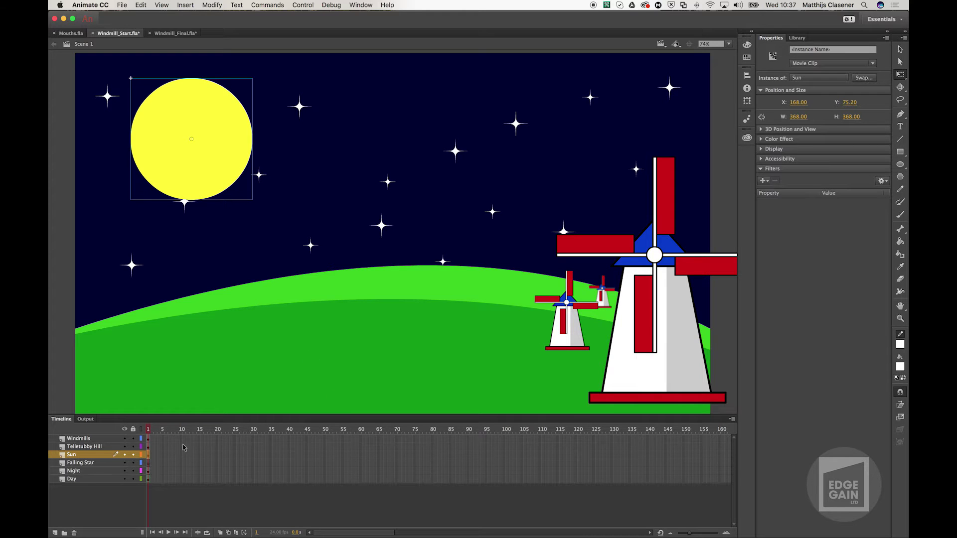
# Extend all six layers to frame 80 so the scene content spans the whole timeline.
pyautogui.click(432, 454)
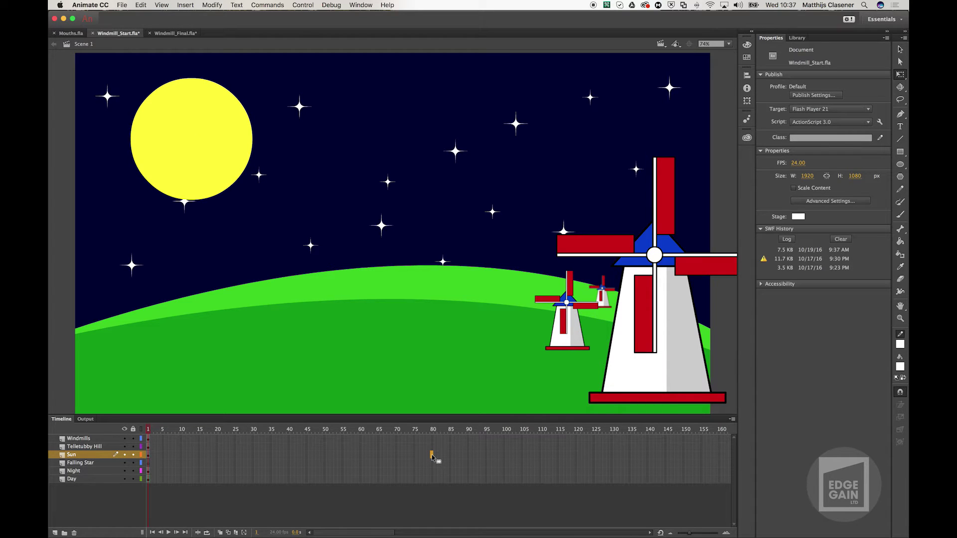
pyautogui.press('F5')
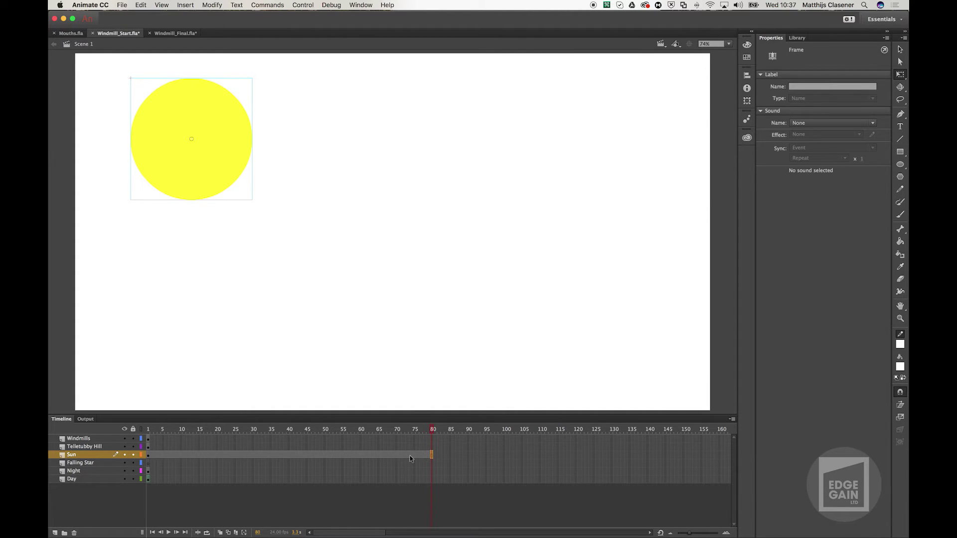
pyautogui.moveTo(432, 467); pyautogui.dragTo(432, 484)
pyautogui.press('F5')
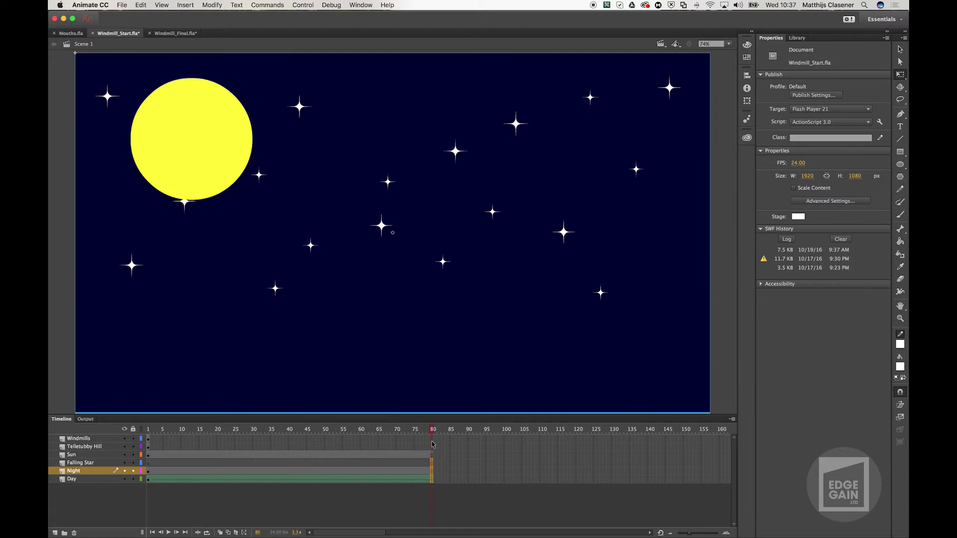
pyautogui.moveTo(432, 447)
pyautogui.mouseDown()
pyautogui.moveTo(429, 432)
pyautogui.moveTo(170, 436)
pyautogui.moveTo(434, 437)
pyautogui.mouseUp()
pyautogui.press('F5')
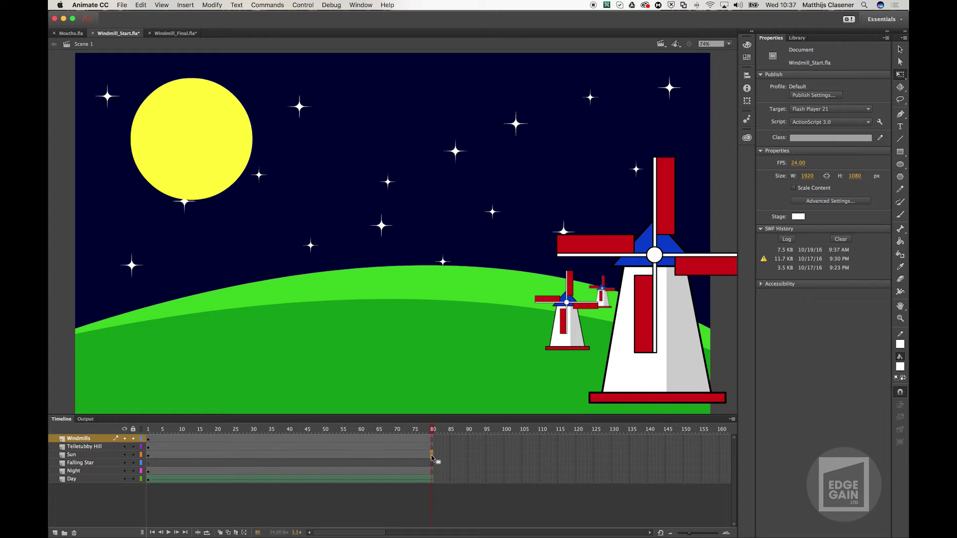
# Create a motion tween on the Sun layer.
pyautogui.click(432, 455)
pyautogui.rightClick(432, 455)
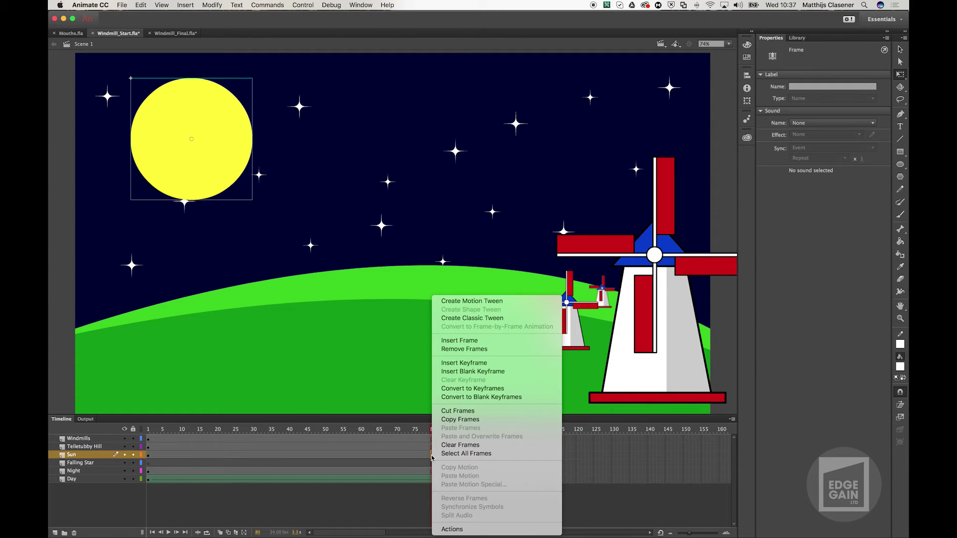
pyautogui.click(463, 301)
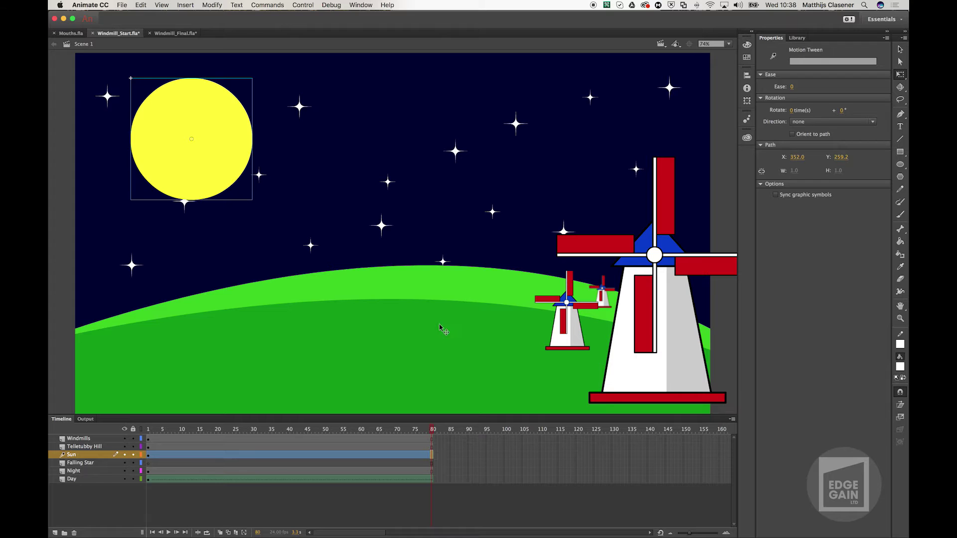
# At frame 80, move the sun behind the hill near the windmills, to about X 1251 and Y 776.
pyautogui.click(187, 174)
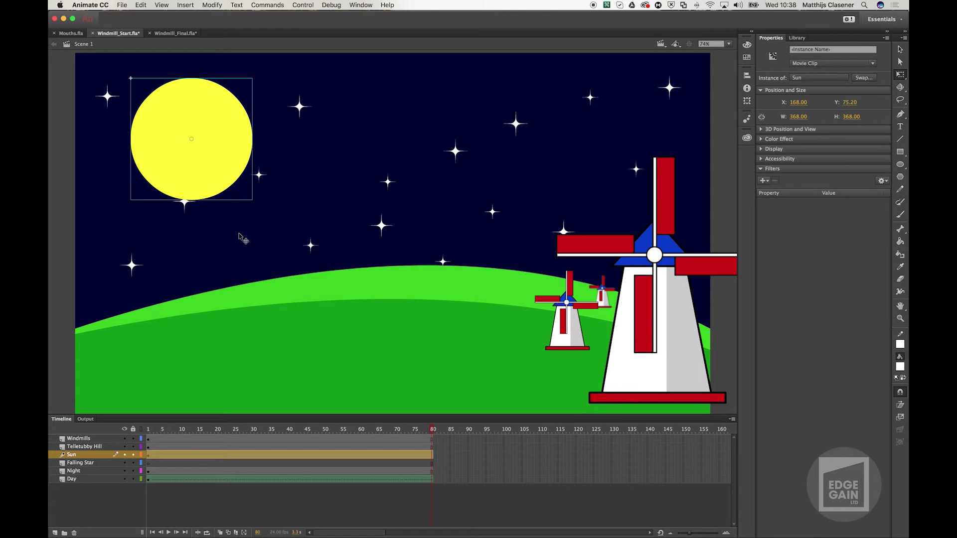
pyautogui.moveTo(182, 171); pyautogui.dragTo(199, 178)
pyautogui.moveTo(257, 210); pyautogui.dragTo(537, 400)
pyautogui.press('cmd+z')
pyautogui.press('super+shift+z')
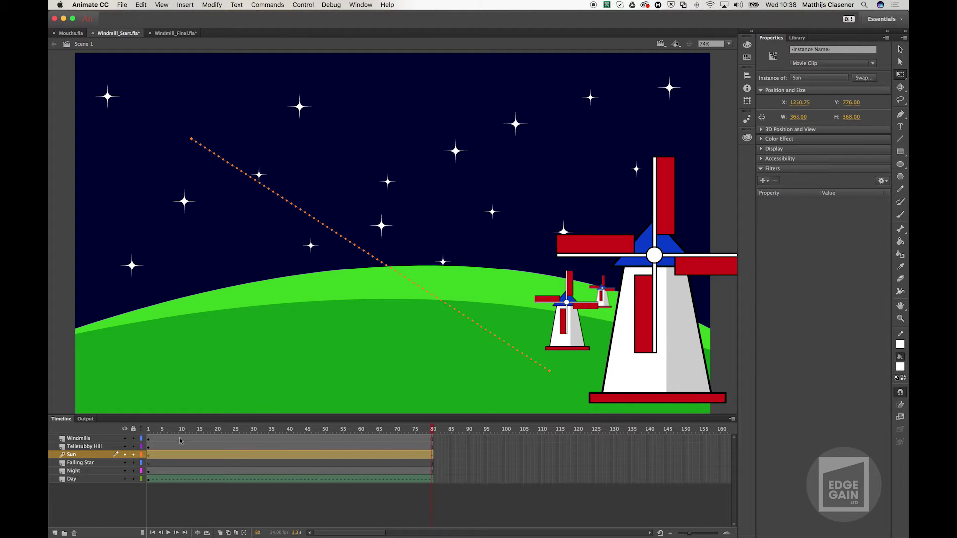
# Play the sun's motion from frame 1 and return the playhead to the first frame.
pyautogui.click(148, 429)
pyautogui.press('Return')
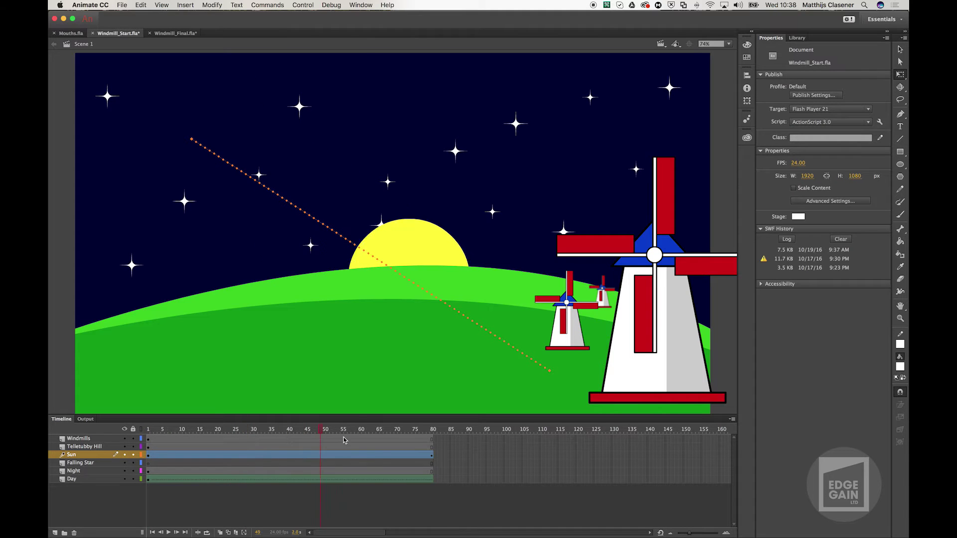
pyautogui.moveTo(441, 439); pyautogui.dragTo(147, 437)
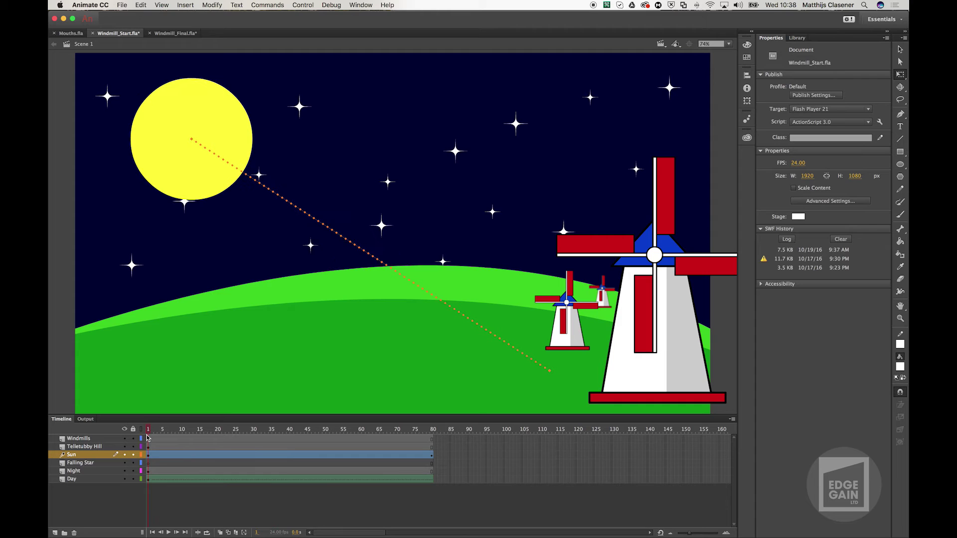
# Enlarge the timeline area, expand the Sun tween's motion graph, and open the ease presets for its X location.
pyautogui.moveTo(58, 414); pyautogui.dragTo(54, 321)
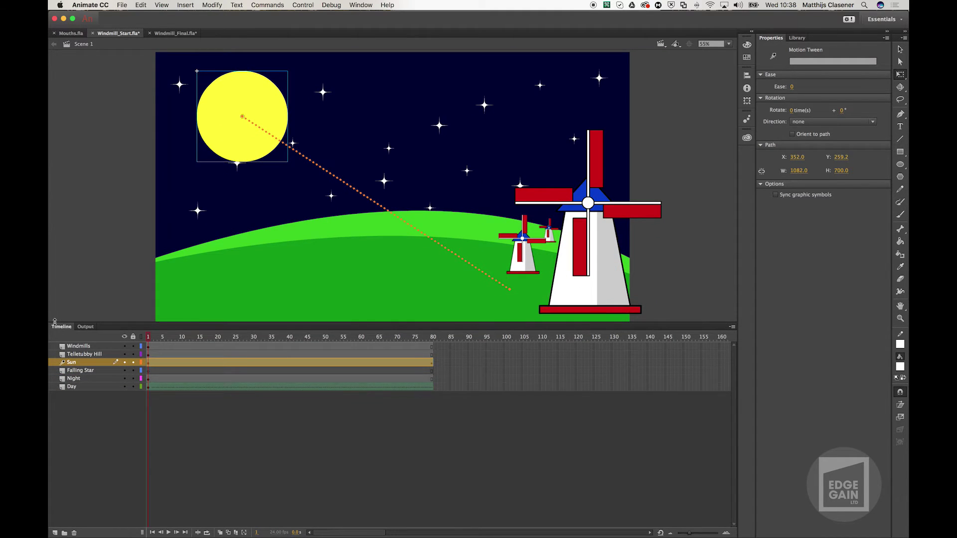
pyautogui.doubleClick(190, 366)
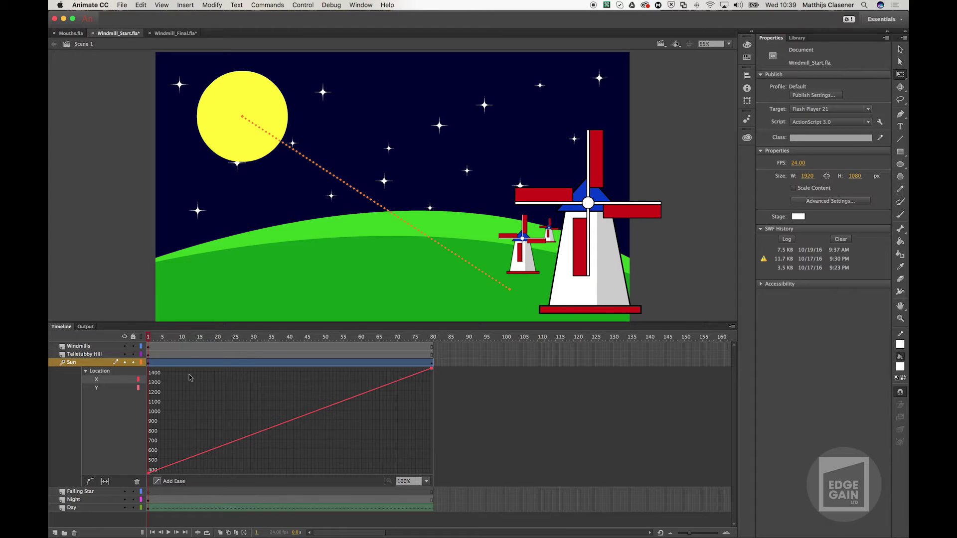
pyautogui.click(173, 481)
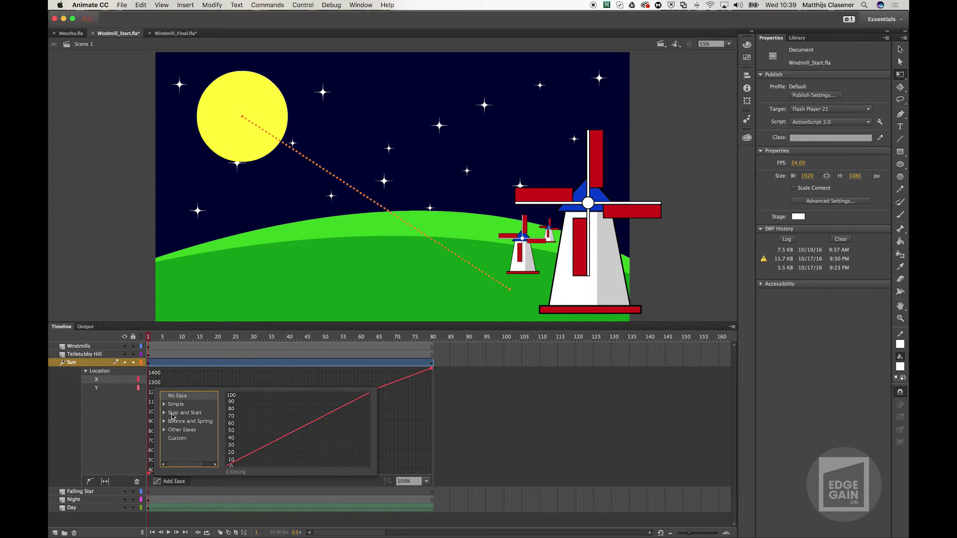
# Try the Stop and Start Slow ease on the sun's X location and reset it to No Ease.
pyautogui.click(164, 413)
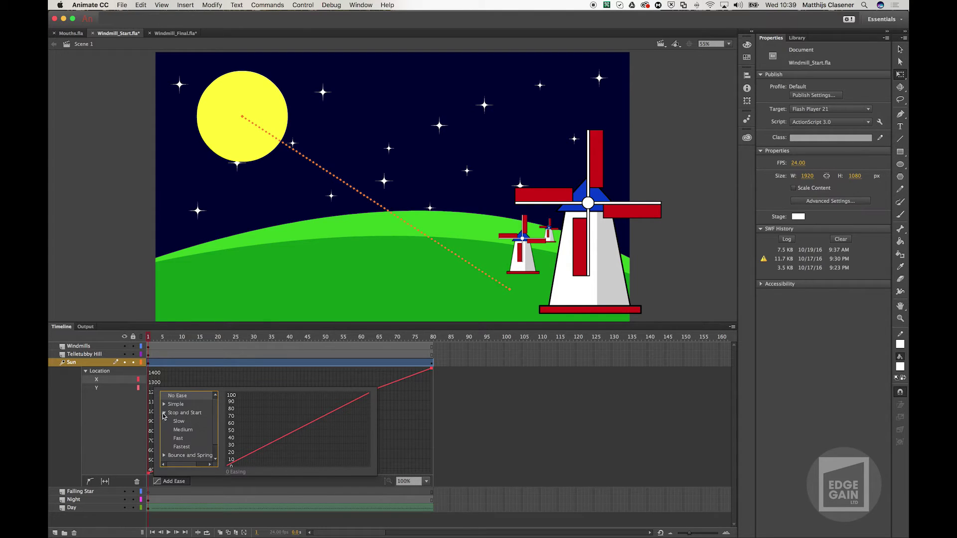
pyautogui.click(183, 424)
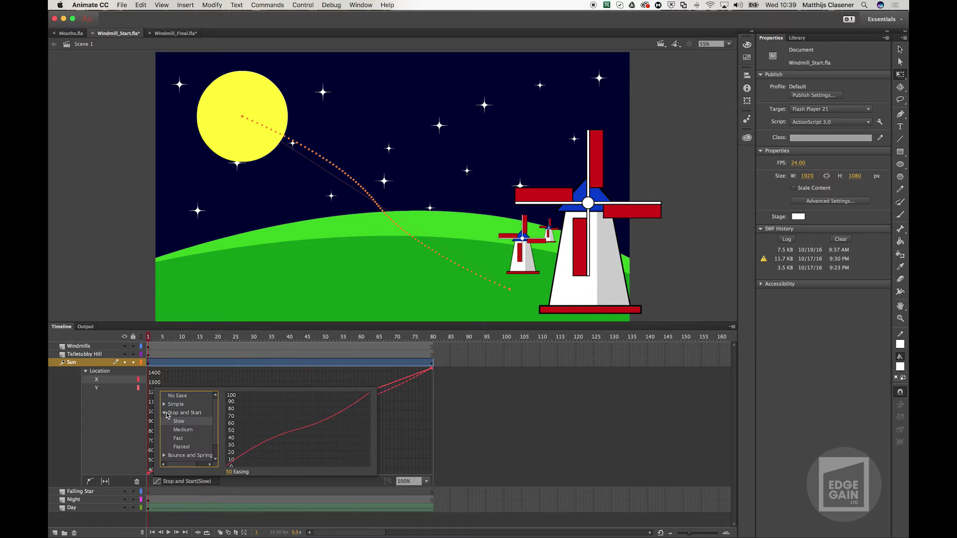
pyautogui.click(172, 413)
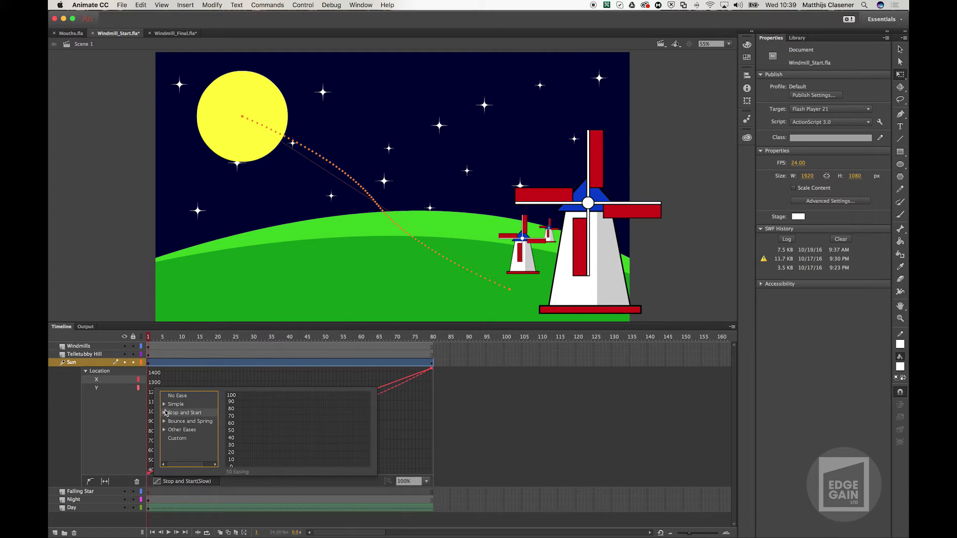
pyautogui.click(174, 397)
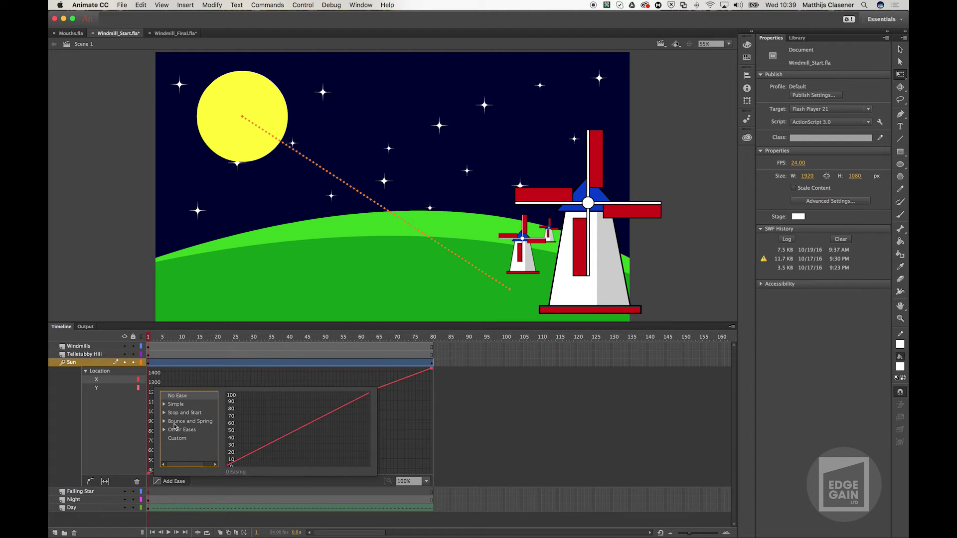
# Try the Bounce and BounceIn eases on the sun's X location.
pyautogui.click(164, 423)
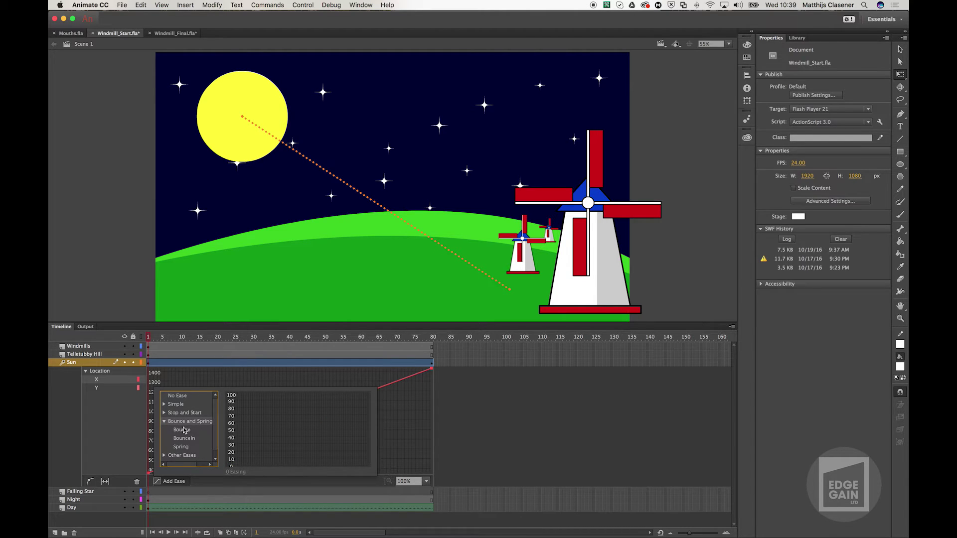
pyautogui.click(182, 430)
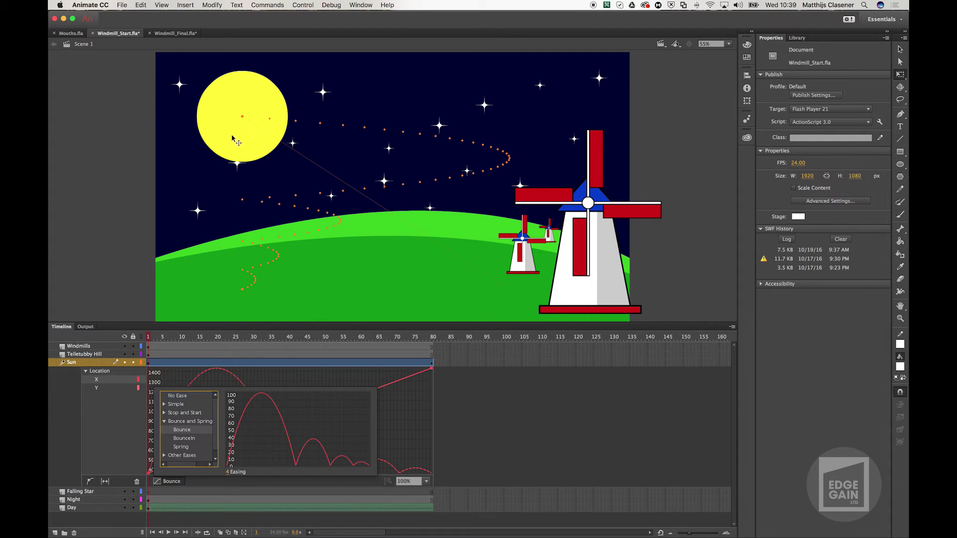
pyautogui.click(192, 440)
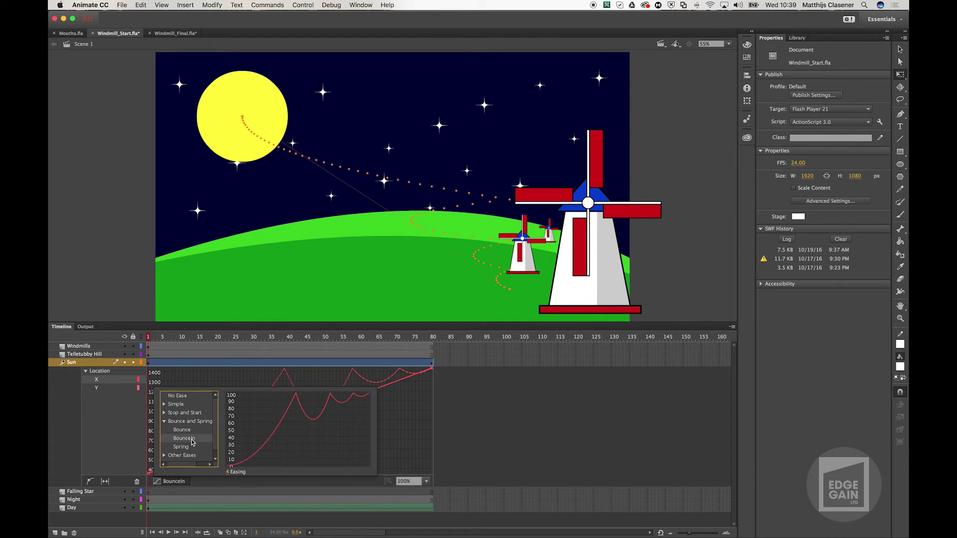
pyautogui.click(164, 421)
# Apply the Simple Slow ease to the sun's X location and close the ease presets.
pyautogui.click(164, 405)
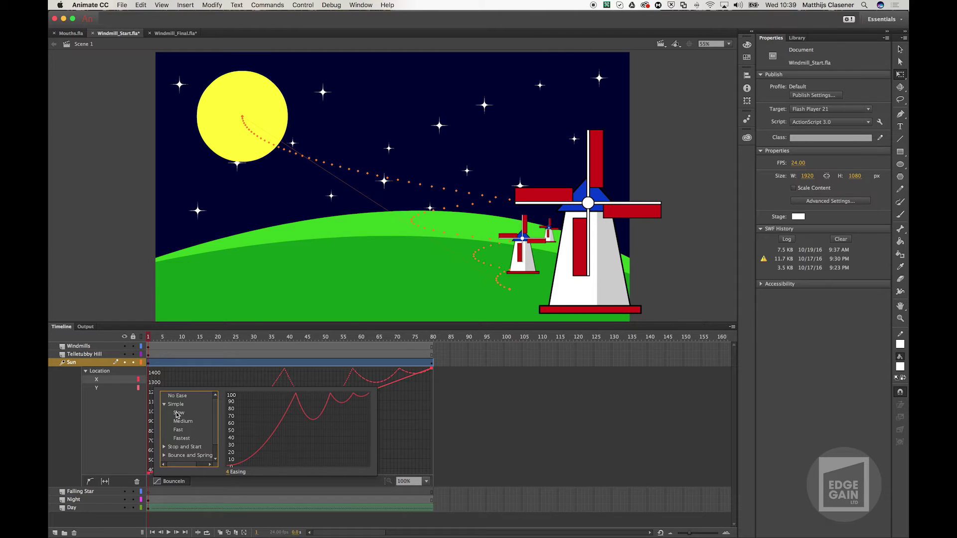
pyautogui.click(178, 413)
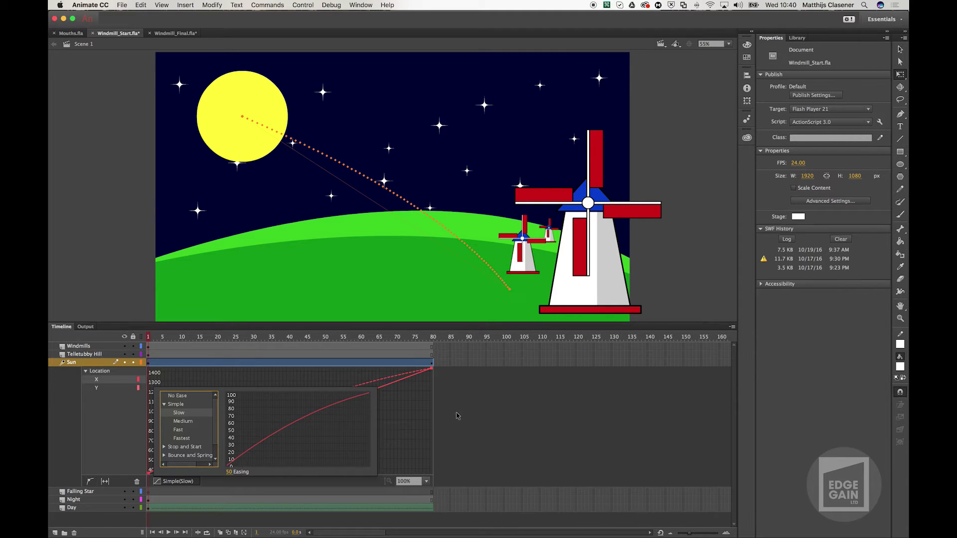
pyautogui.click(471, 411)
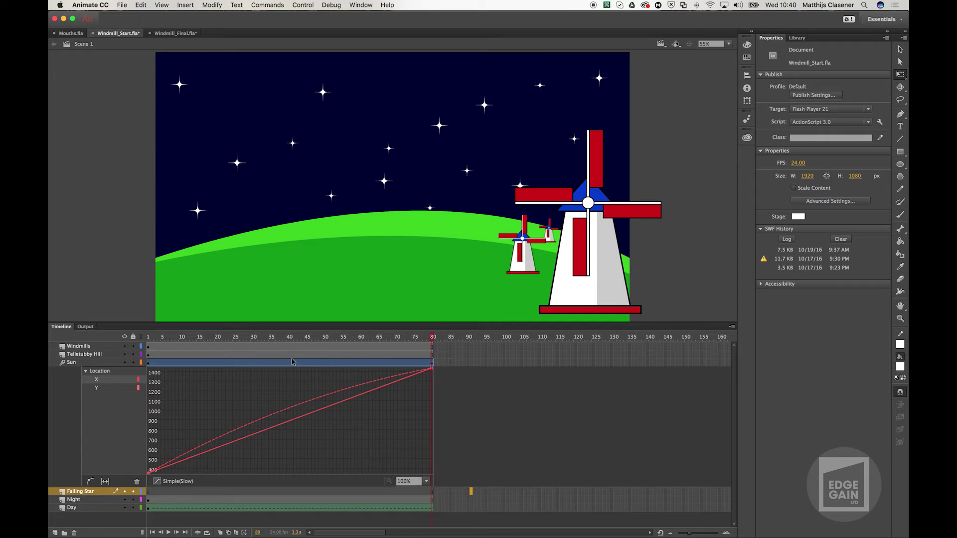
# Collapse the Sun tween's motion graph, shrink the timeline area, and play the eased animation from frame 1.
pyautogui.click(217, 364)
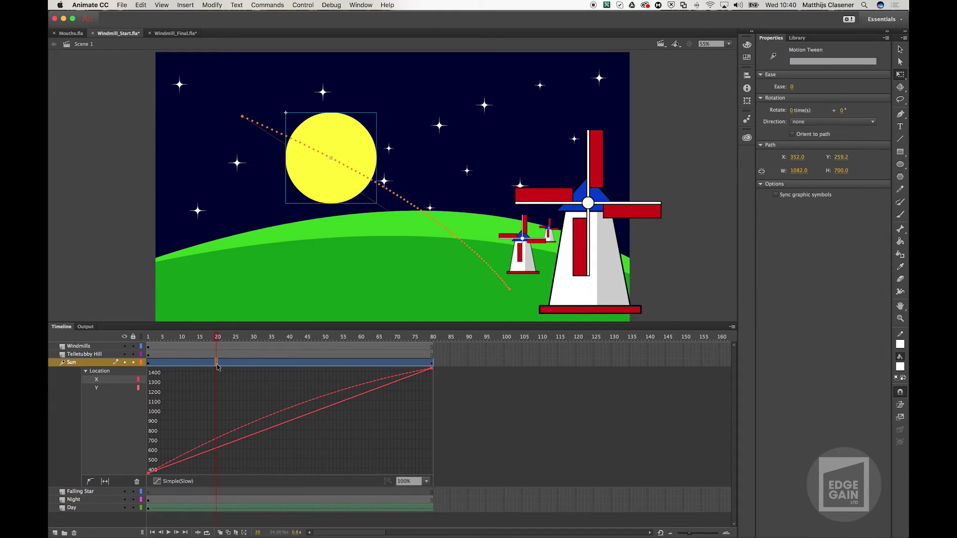
pyautogui.doubleClick(217, 363)
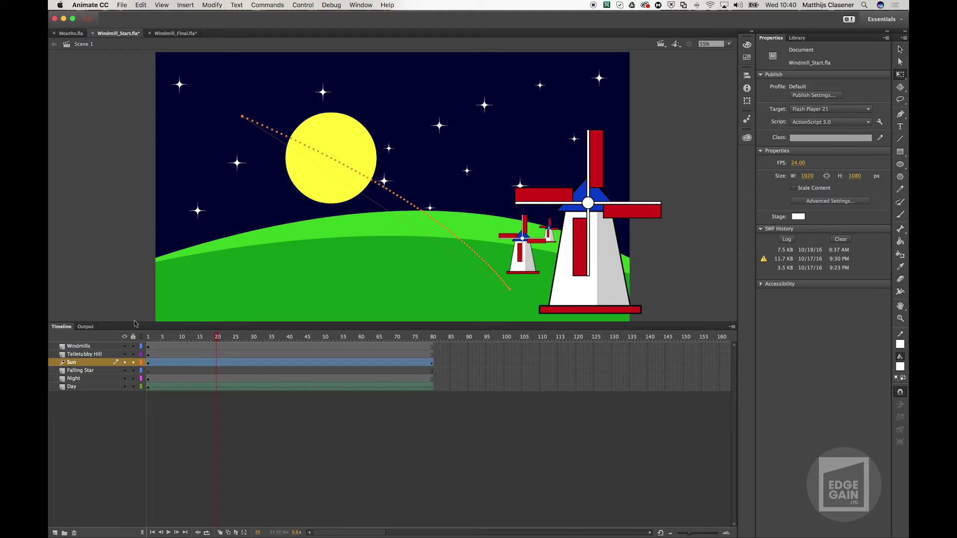
pyautogui.moveTo(134, 323); pyautogui.dragTo(146, 434)
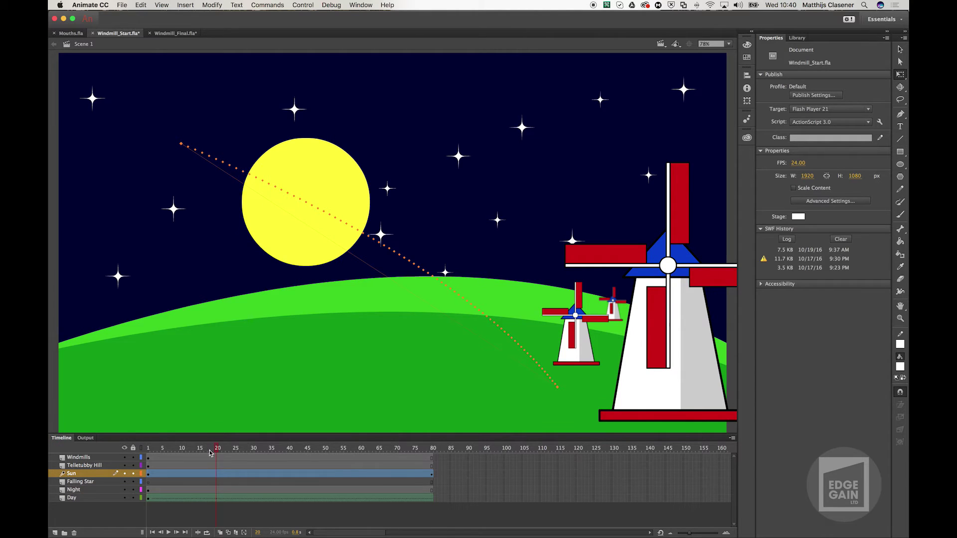
pyautogui.moveTo(183, 451); pyautogui.dragTo(139, 455)
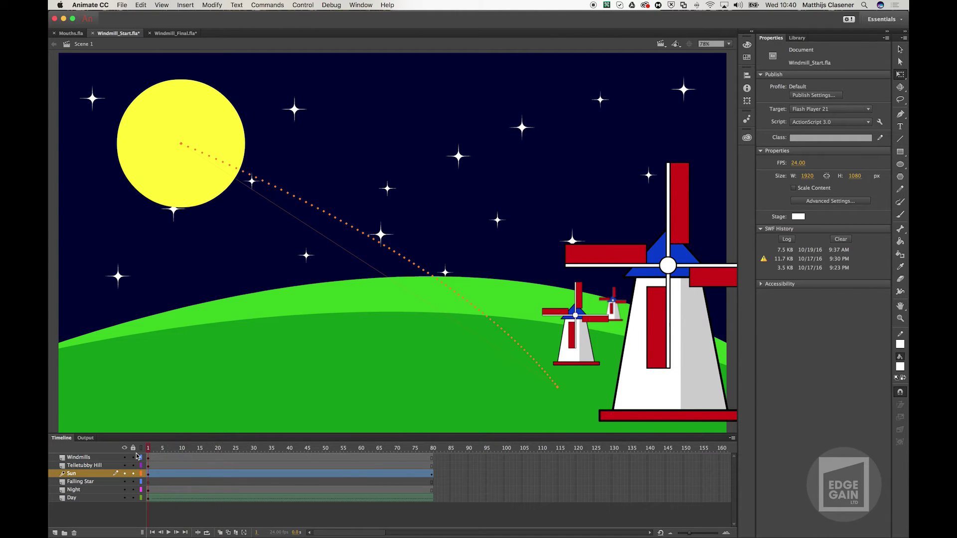
pyautogui.click(169, 533)
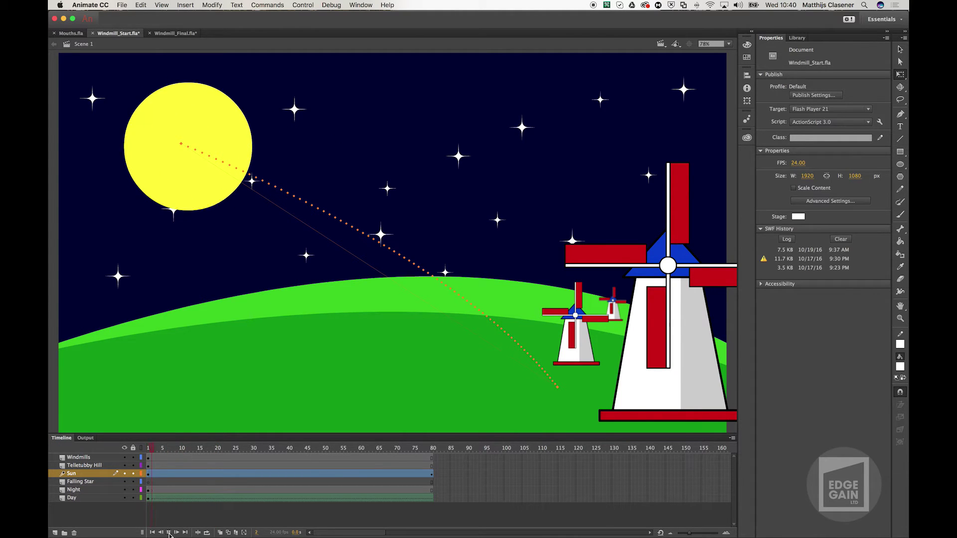
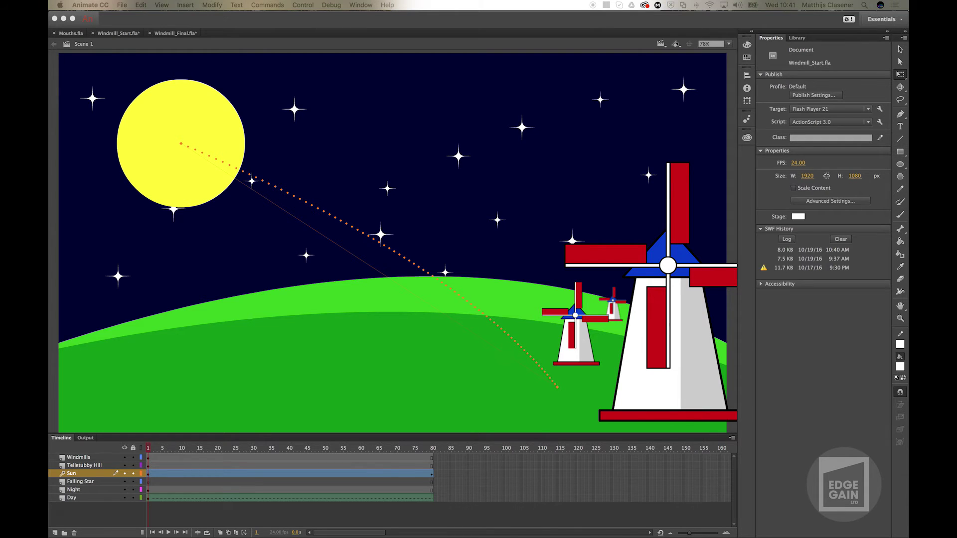
# Watch the sunset animation in the test movie and close the preview.
pyautogui.moveTo(440, 55); pyautogui.dragTo(413, 39)
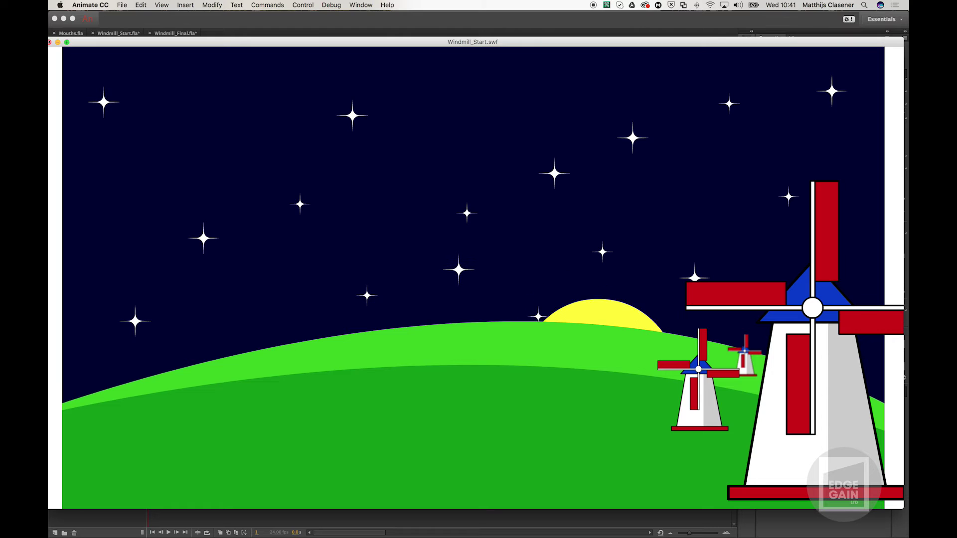
pyautogui.click(49, 43)
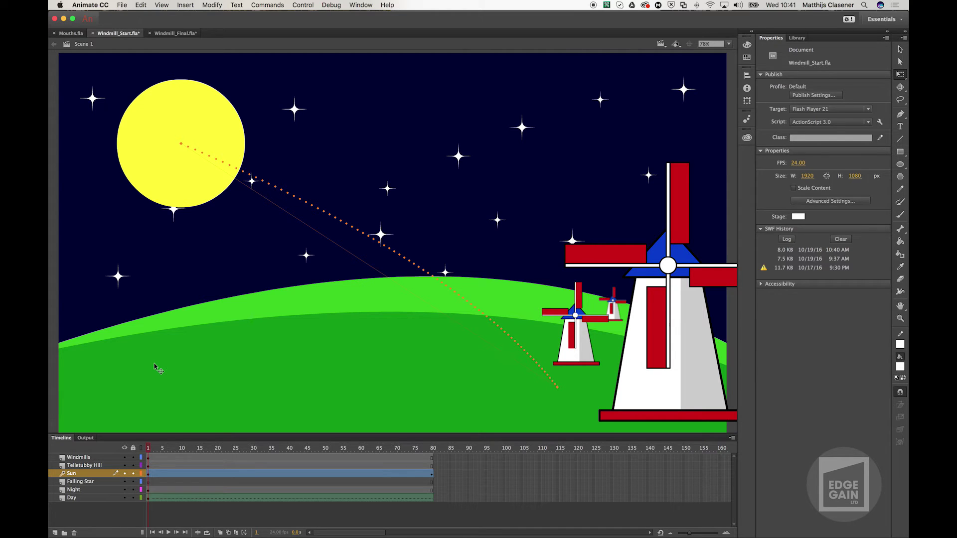
# Add a layer above the Windmills layer and name it Action.
pyautogui.click(82, 458)
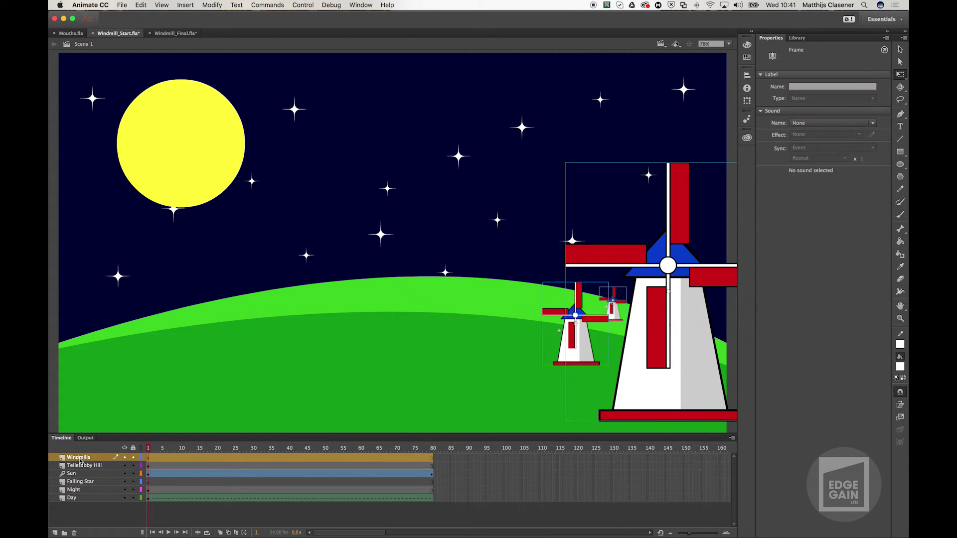
pyautogui.click(55, 533)
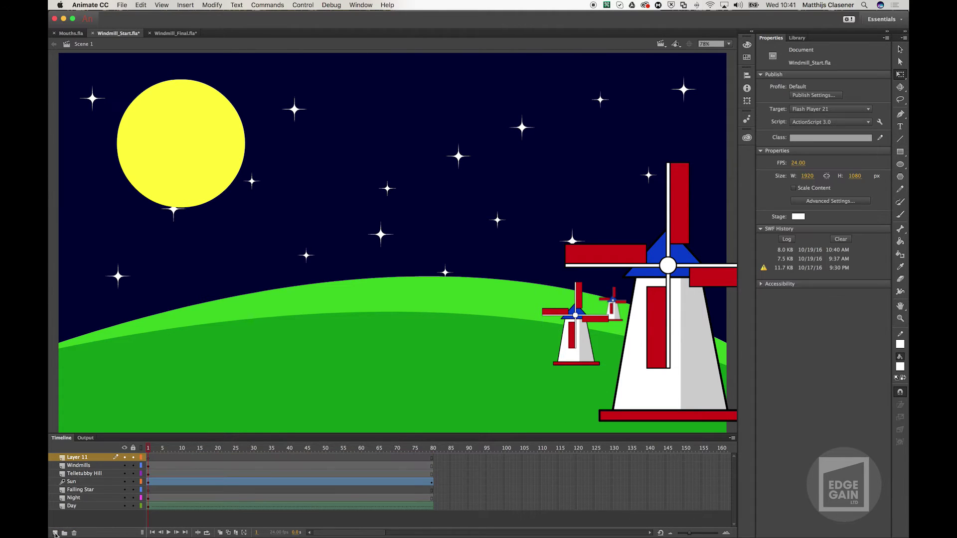
pyautogui.doubleClick(86, 458)
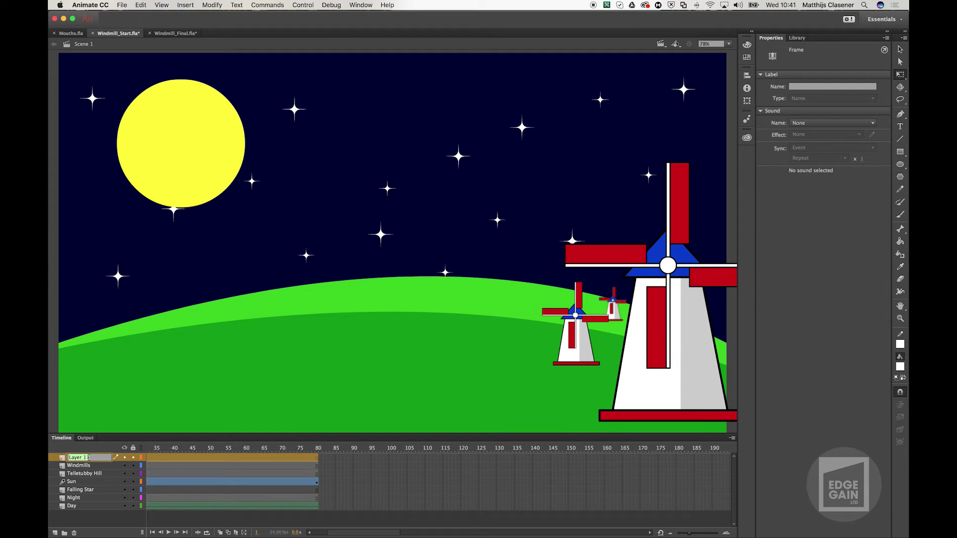
pyautogui.write('Ac')
pyautogui.press('Return')
pyautogui.hscroll(-5, 387, 509)
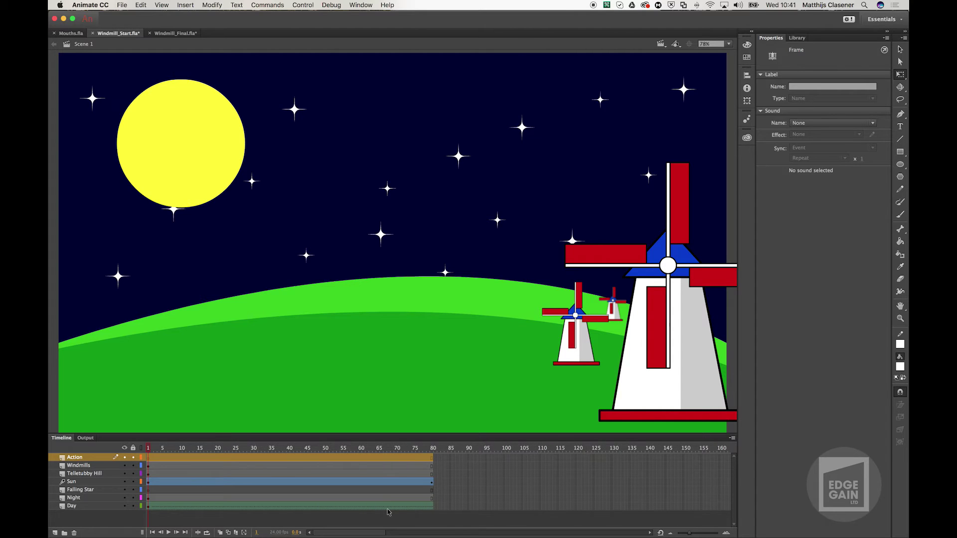
# Insert a keyframe at frame 80 of the Action layer.
pyautogui.click(459, 464)
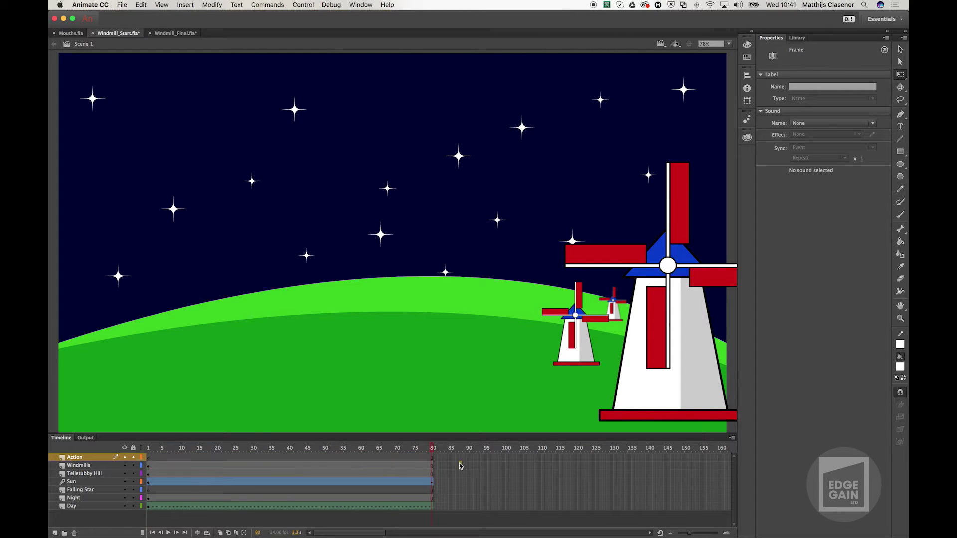
pyautogui.click(431, 457)
pyautogui.rightClick(431, 457)
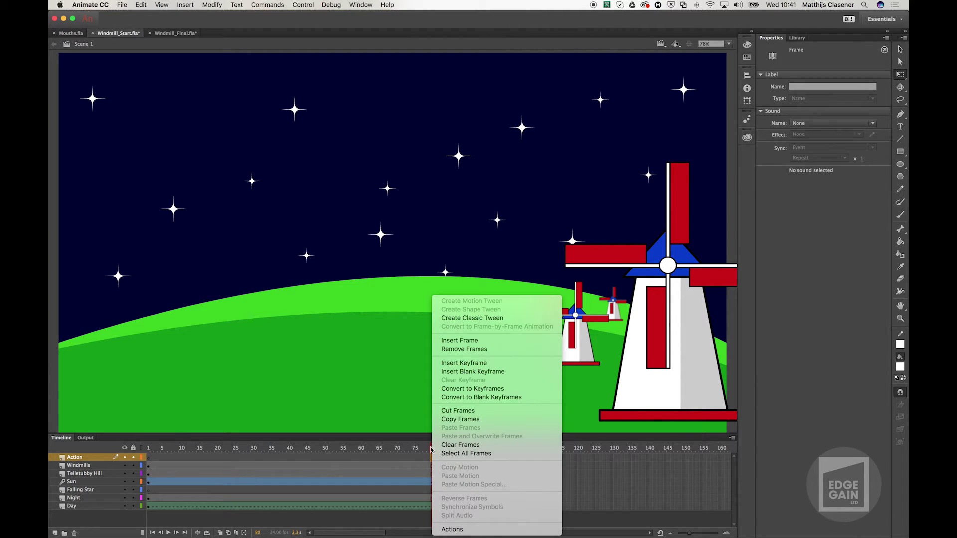
pyautogui.click(464, 363)
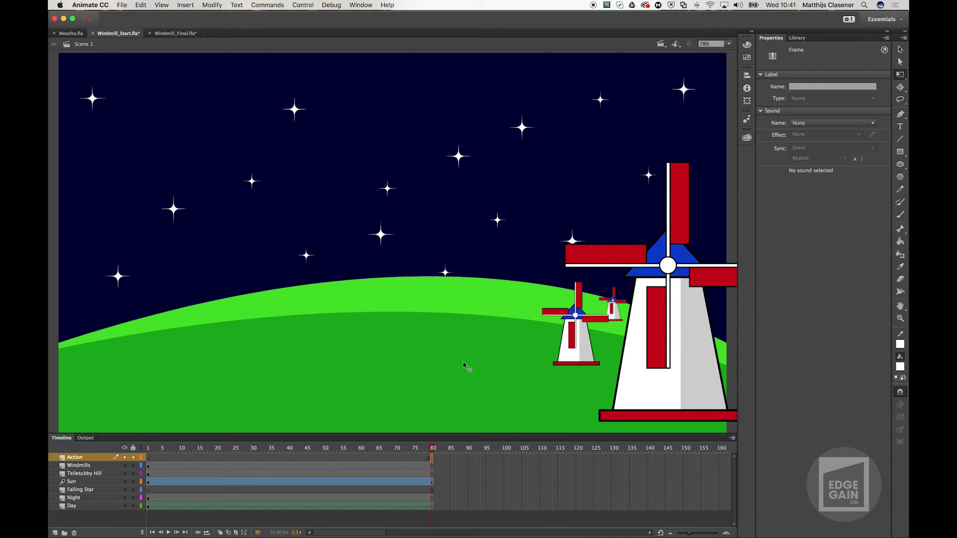
# Add the script stop(); to the Action layer's keyframe at frame 80.
pyautogui.rightClick(432, 459)
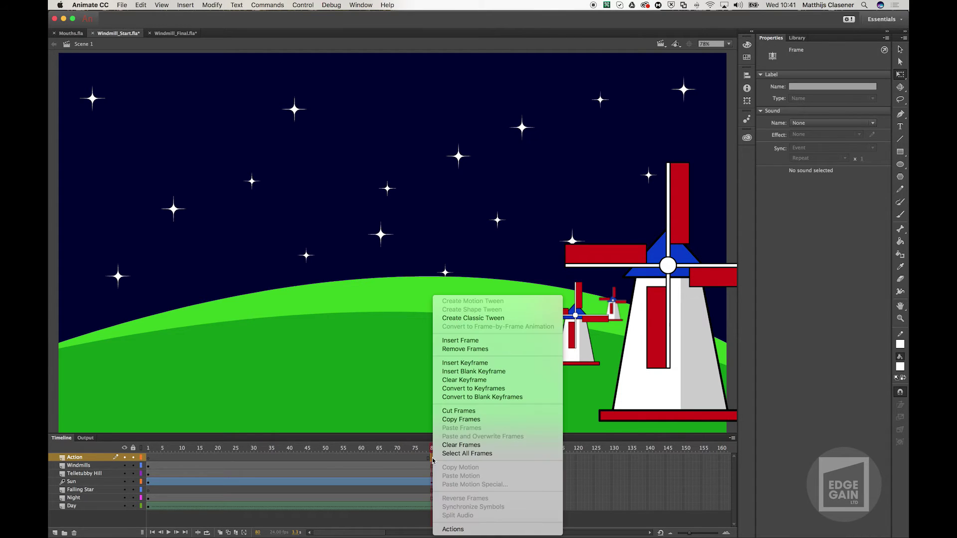
pyautogui.click(465, 531)
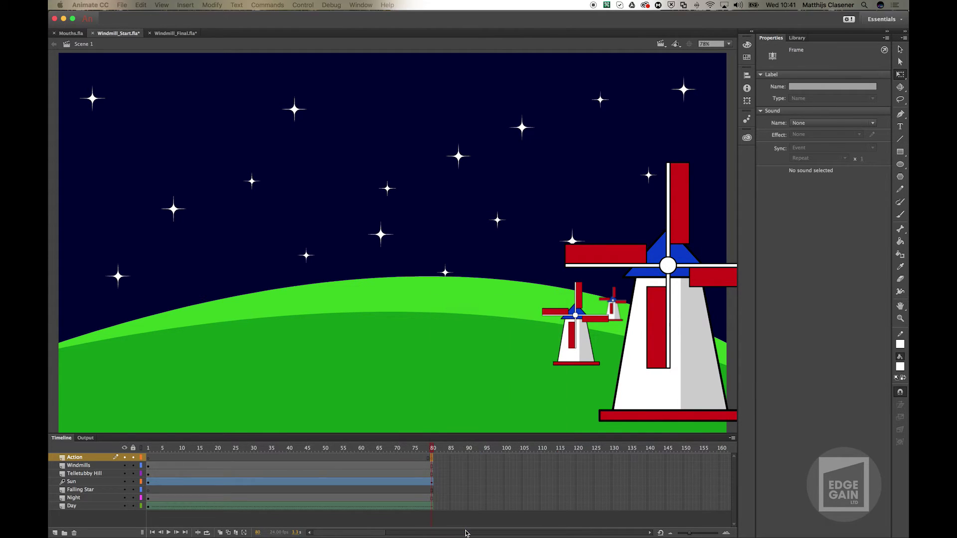
pyautogui.moveTo(354, 246); pyautogui.dragTo(385, 134)
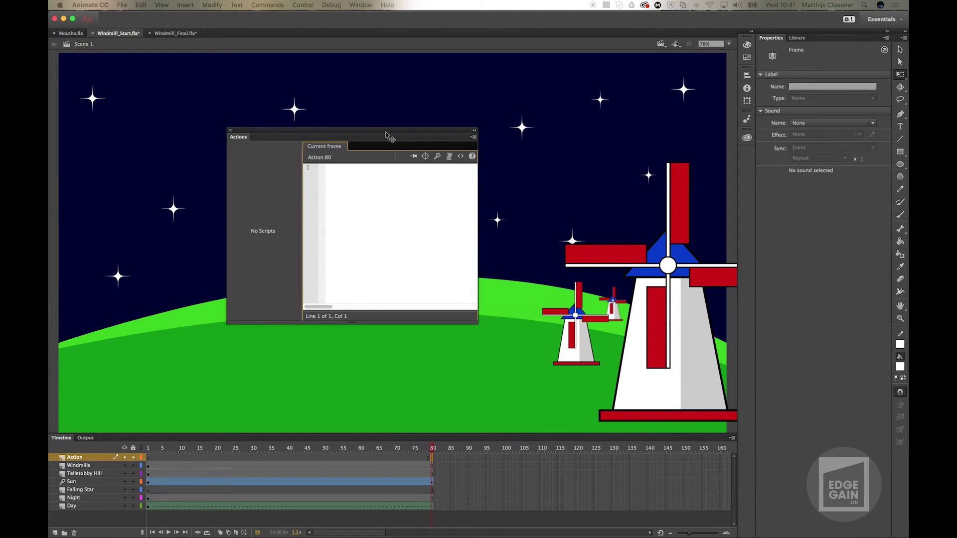
pyautogui.write('sto')
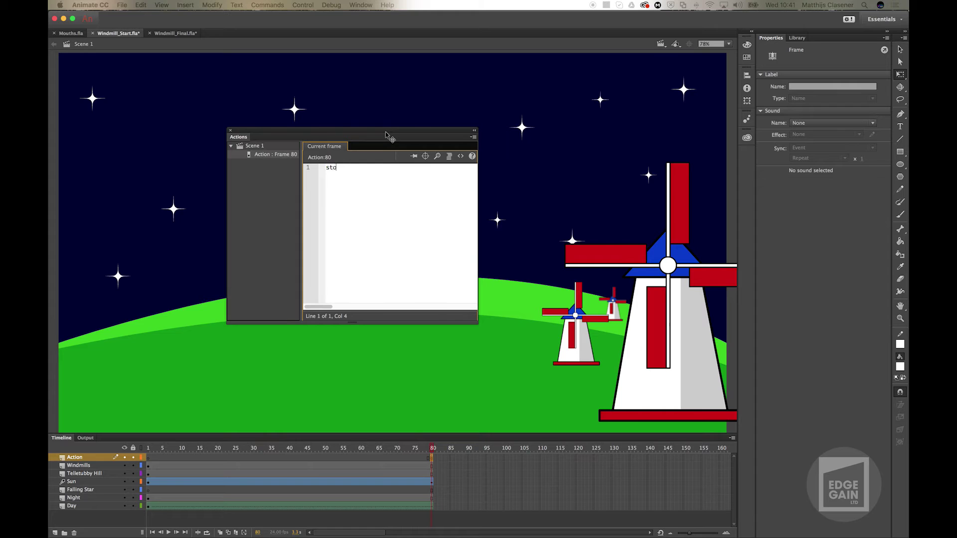
pyautogui.write('p();')
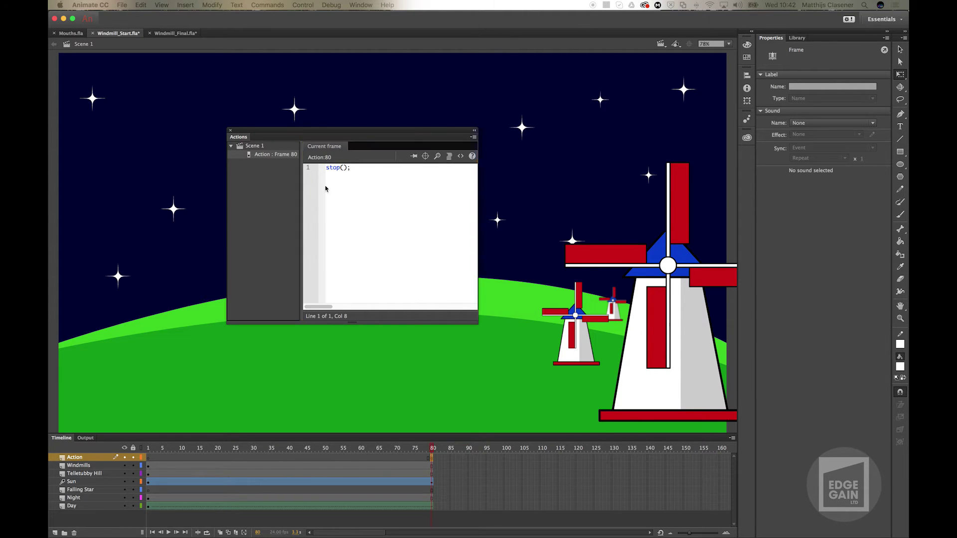
# Test the movie to check the stop action, and close the preview and the script editor.
pyautogui.press('super+Return')
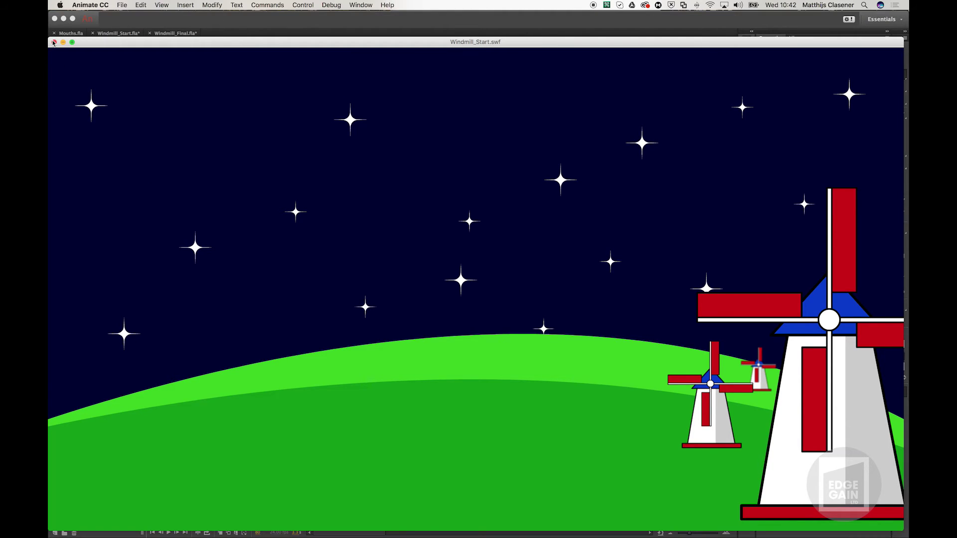
pyautogui.click(53, 43)
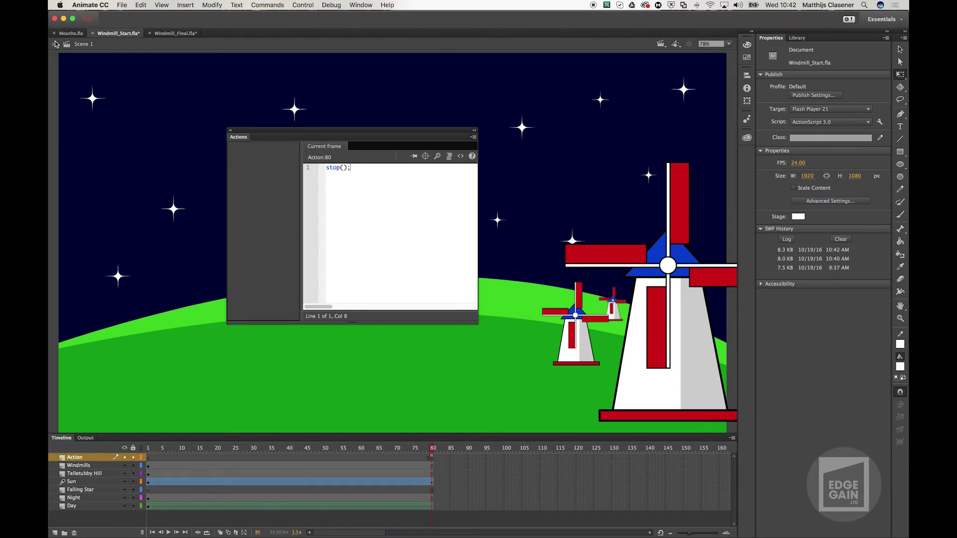
pyautogui.click(231, 132)
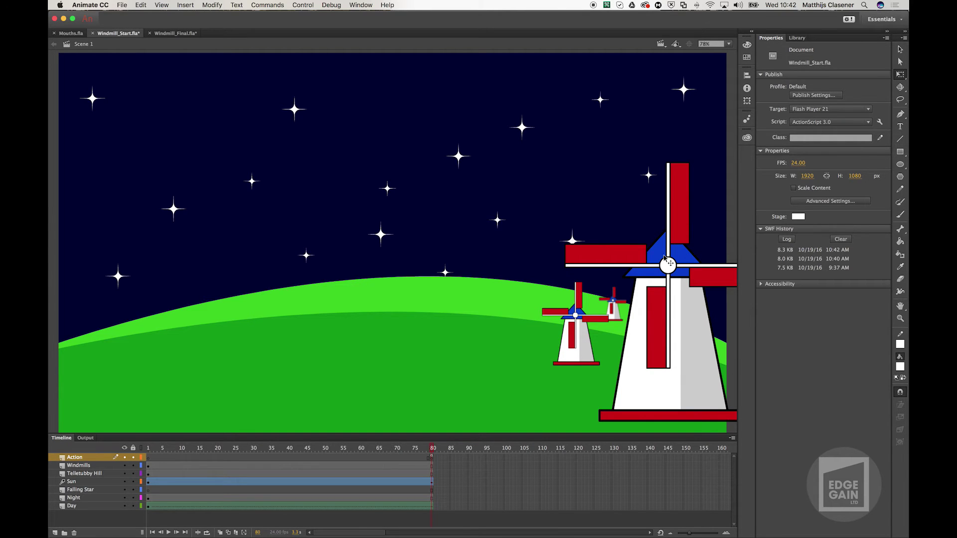
# Open the large windmill's symbol for editing in place and preview the Windmill and Blades symbols in the library.
pyautogui.click(797, 38)
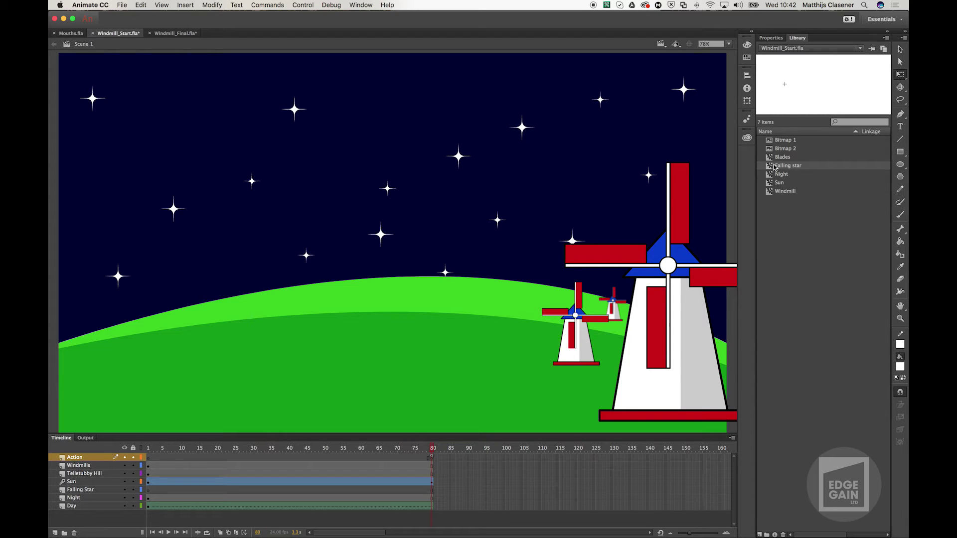
pyautogui.moveTo(774, 166); pyautogui.dragTo(669, 264)
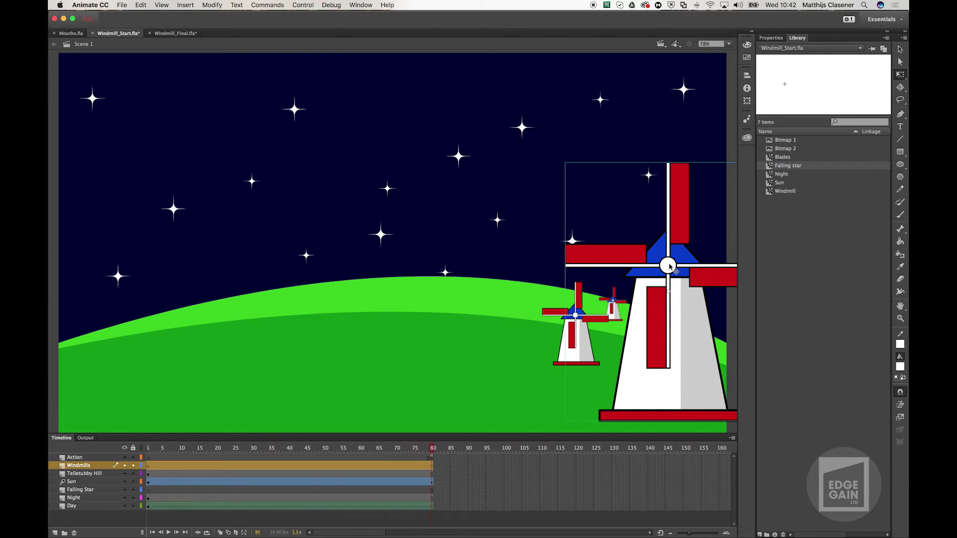
pyautogui.doubleClick(669, 266)
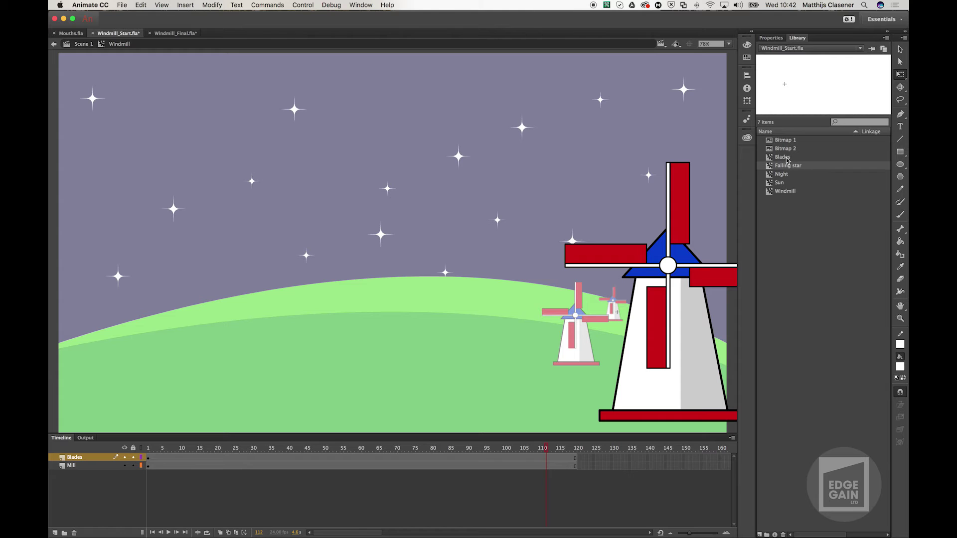
pyautogui.click(792, 194)
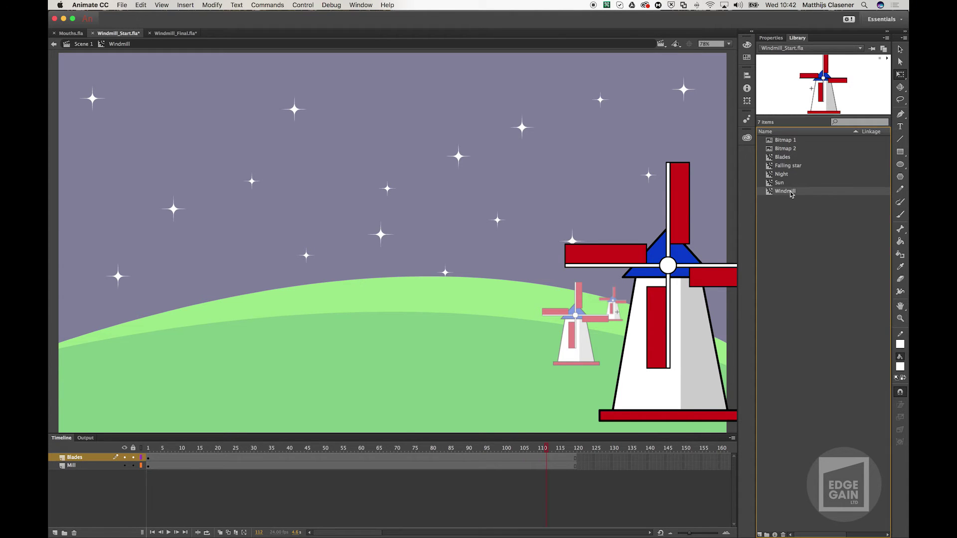
pyautogui.click(787, 158)
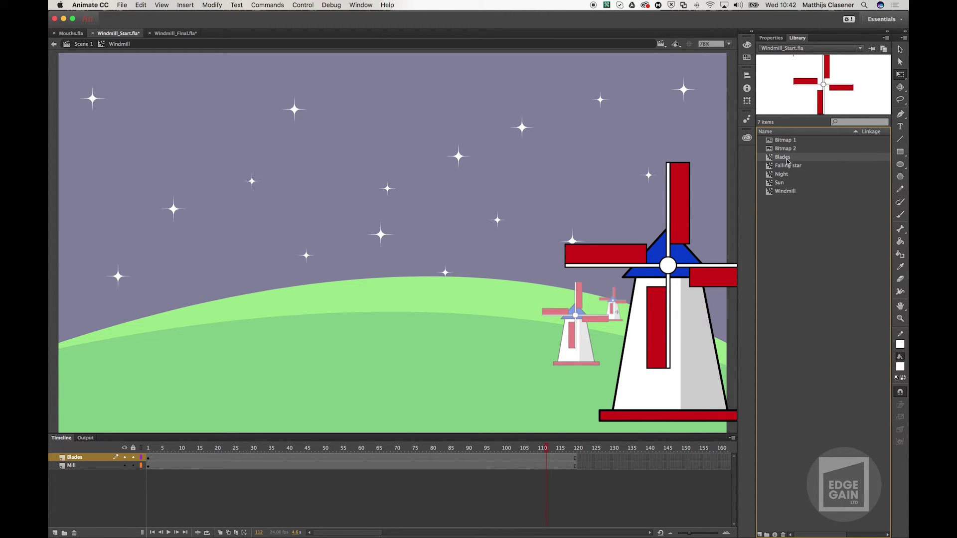
pyautogui.click(785, 192)
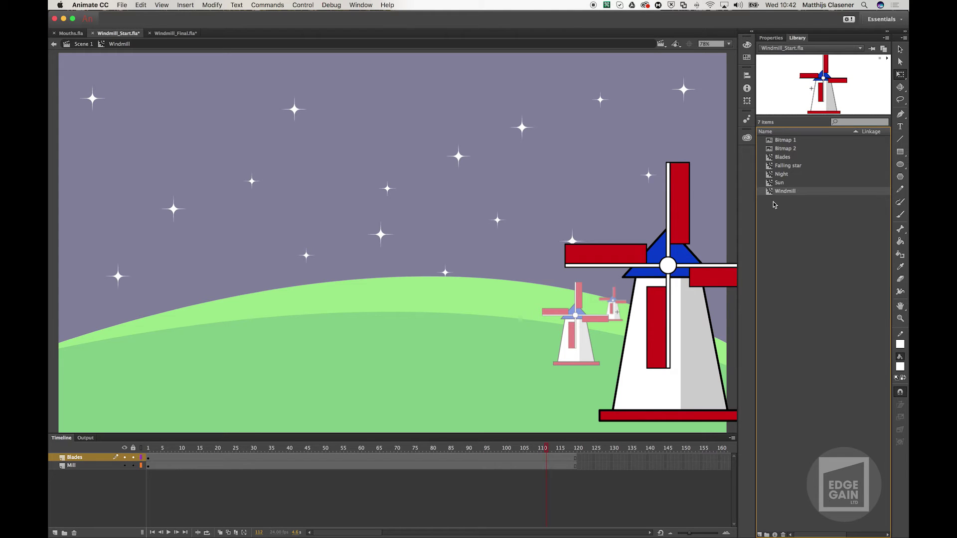
# Create a motion tween for the blades on the Blades layer of the Windmill symbol.
pyautogui.click(684, 222)
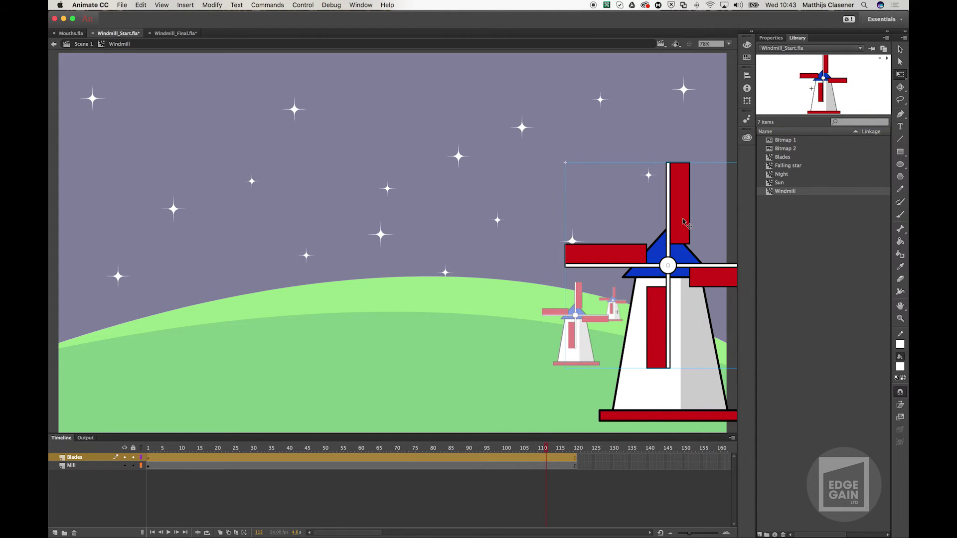
pyautogui.rightClick(544, 456)
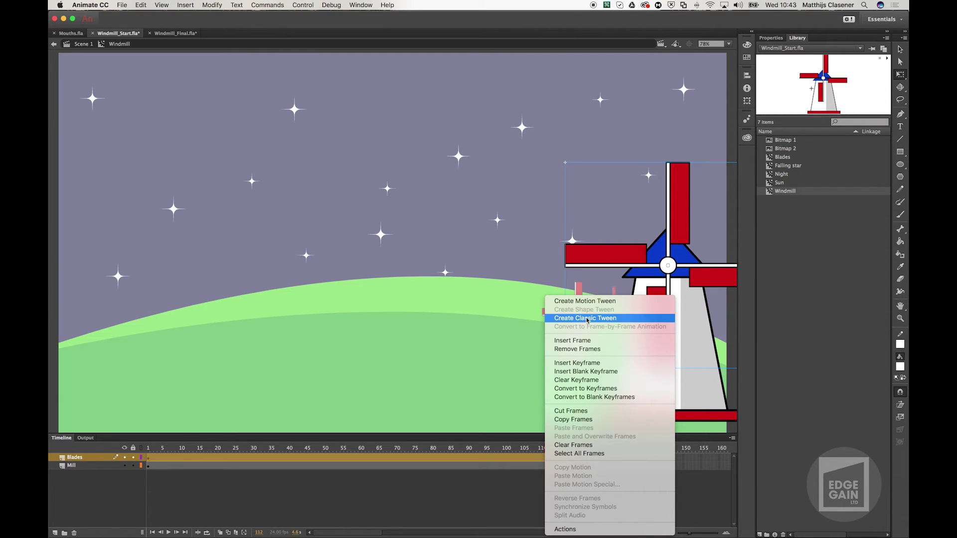
pyautogui.click(588, 301)
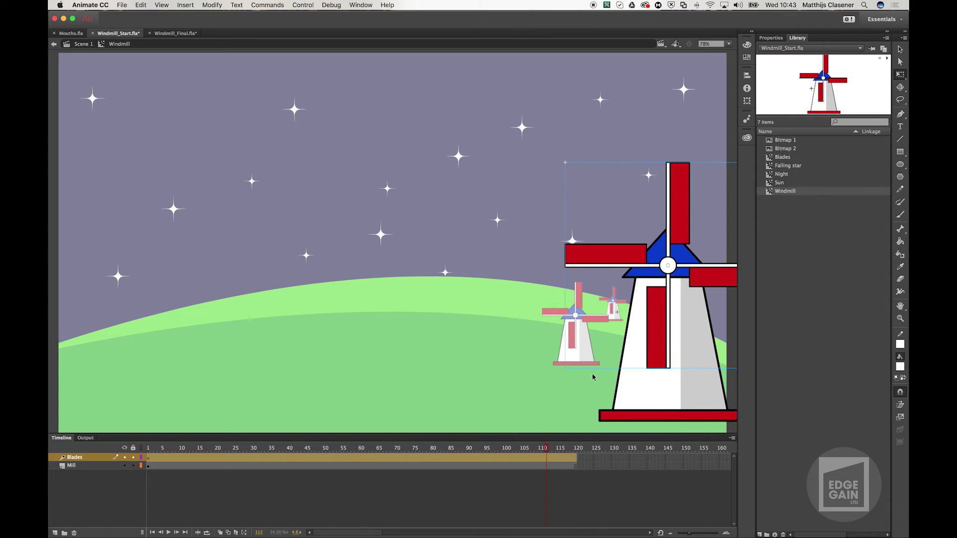
# Set the Blades tween to rotate 1 time clockwise and scrub to frame 120 to check the rotation.
pyautogui.click(511, 458)
pyautogui.click(771, 38)
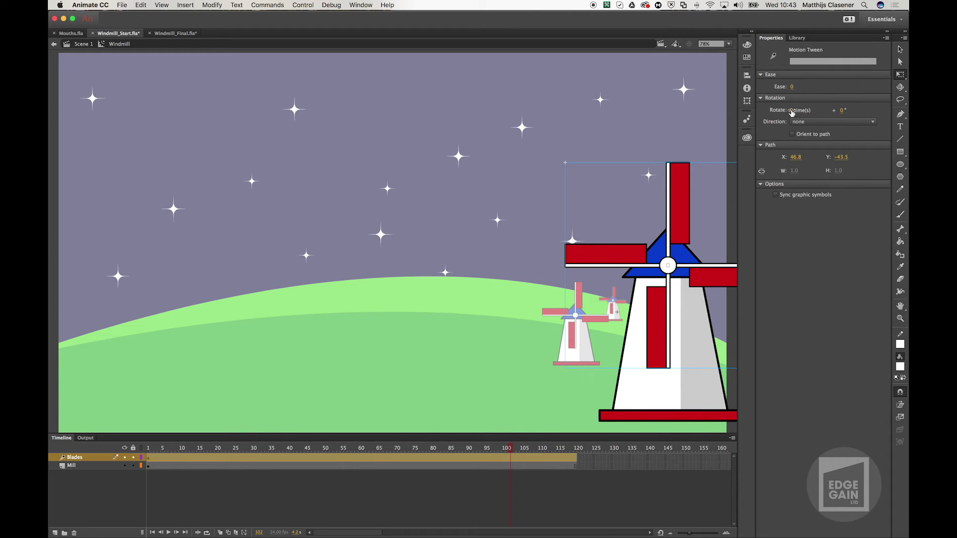
pyautogui.click(811, 122)
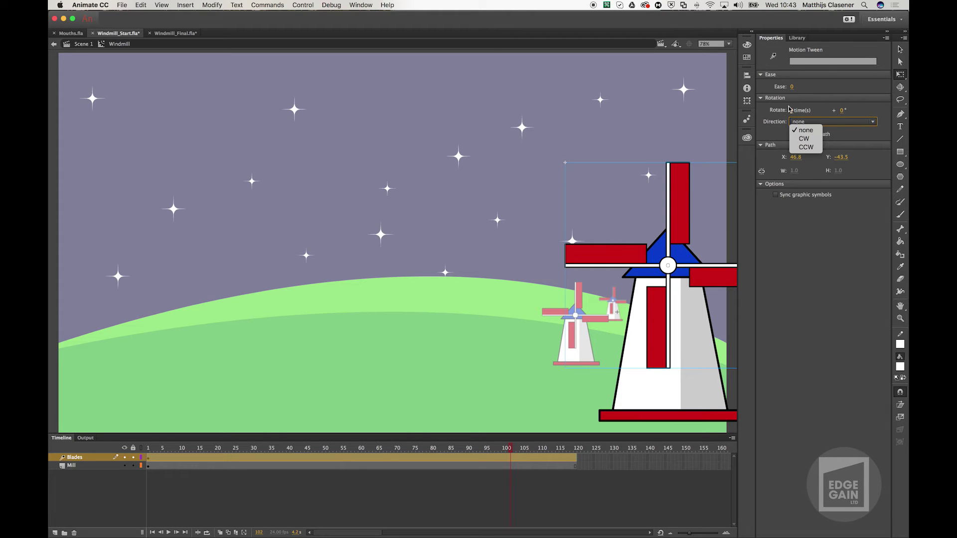
pyautogui.click(793, 110)
pyautogui.write('1')
pyautogui.press('Return')
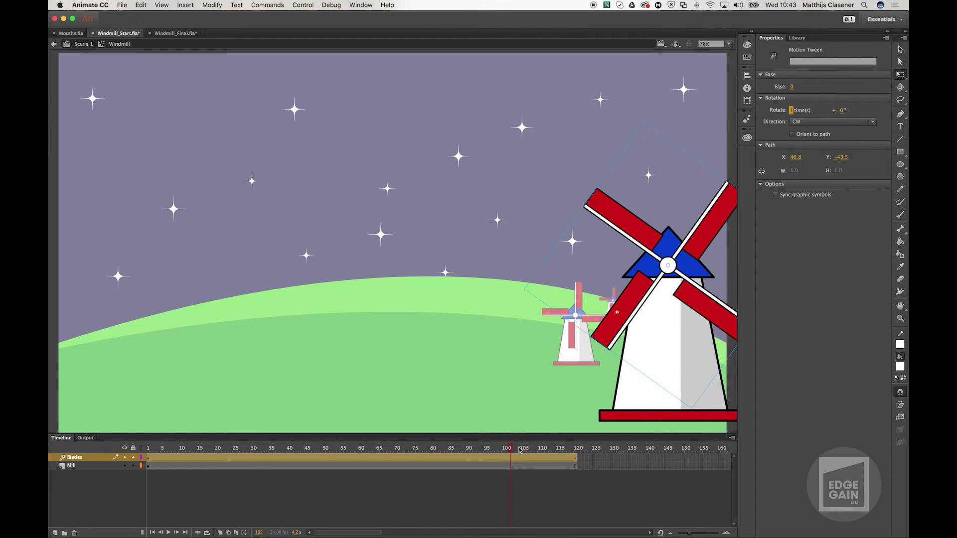
pyautogui.moveTo(543, 450); pyautogui.dragTo(576, 460)
pyautogui.click(577, 460)
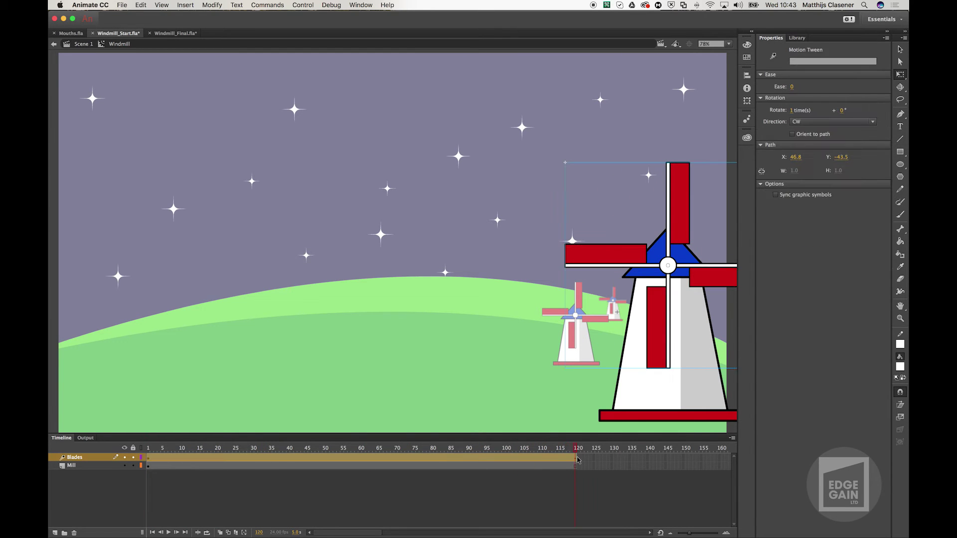
# Return to Scene 1, test the movie with the turning blades, and close the preview.
pyautogui.click(88, 45)
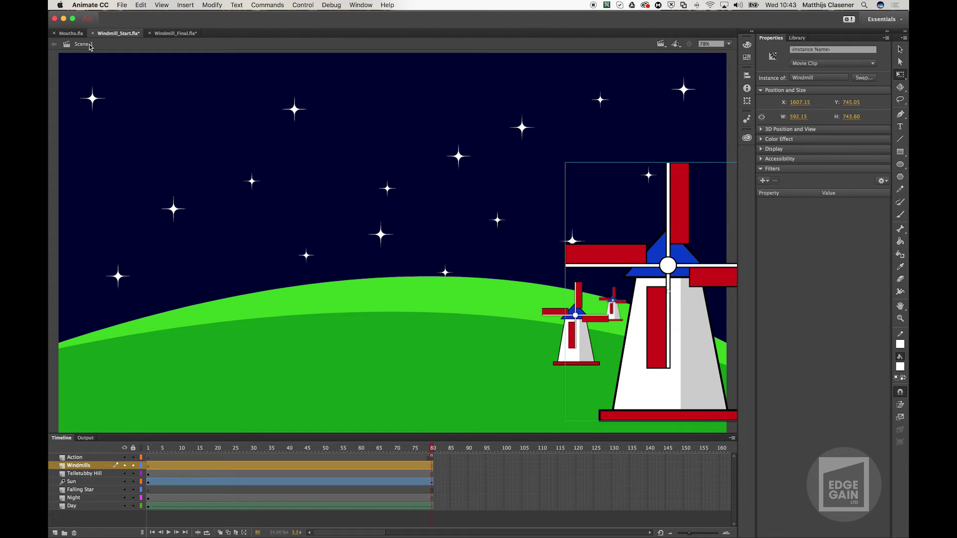
pyautogui.press('super+Return')
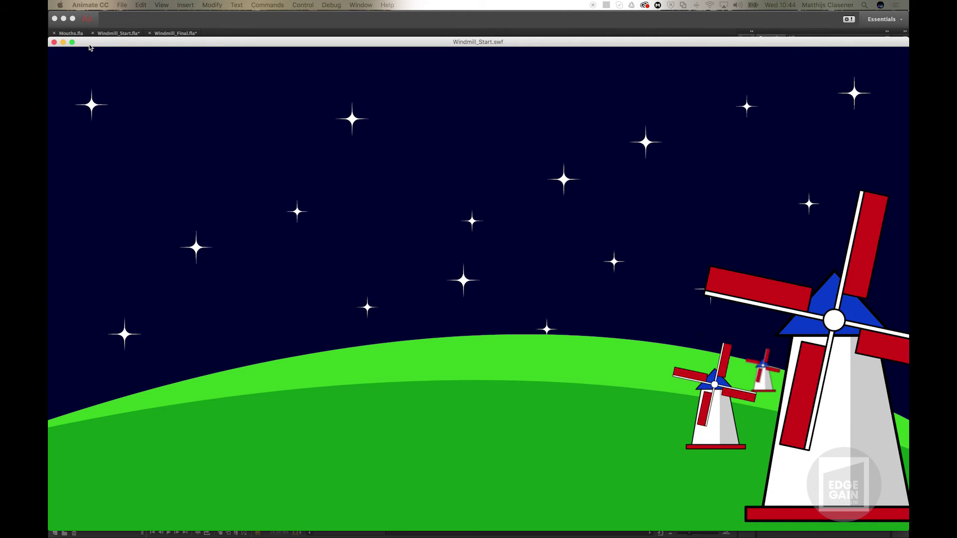
pyautogui.press('super+w')
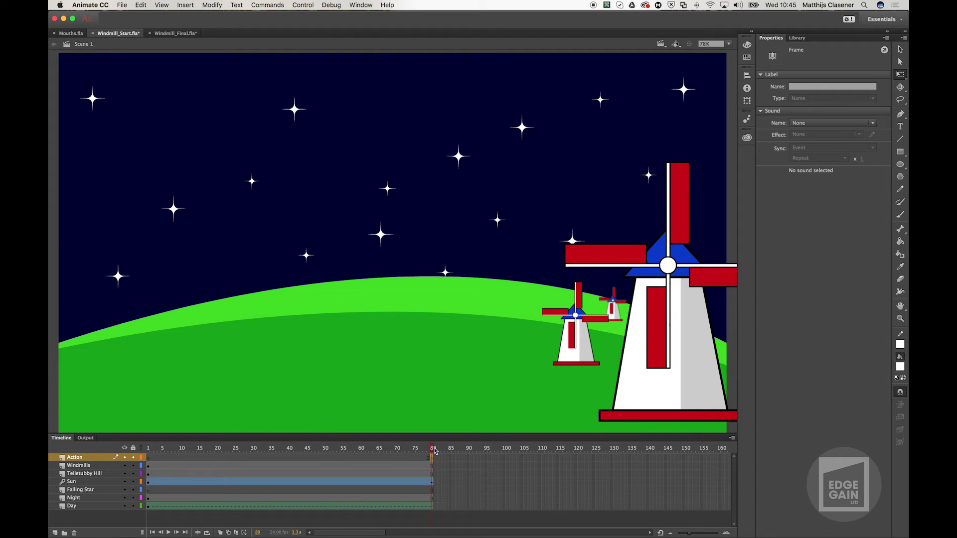
# Move the playhead back to frame 1 and select the Falling Star layer.
pyautogui.click(416, 449)
pyautogui.moveTo(398, 450); pyautogui.dragTo(141, 448)
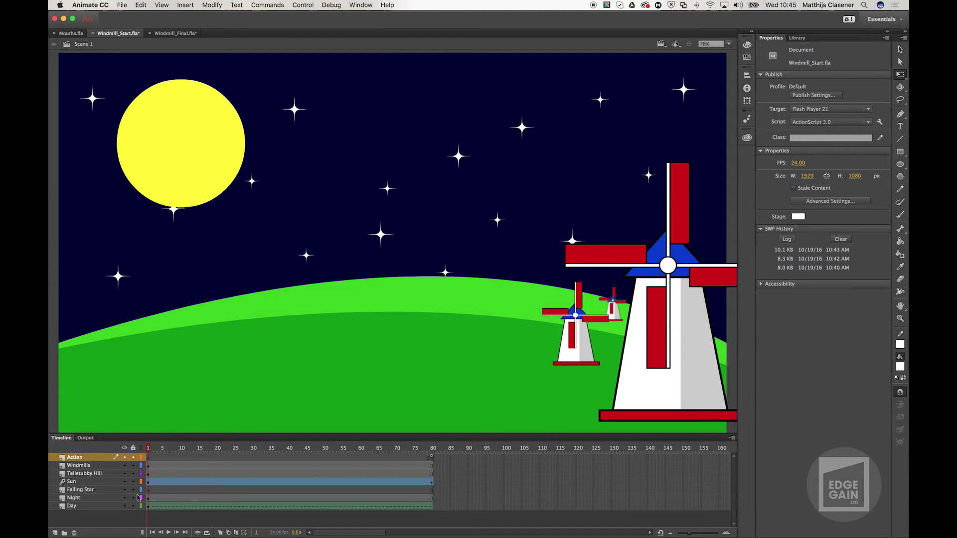
pyautogui.click(93, 493)
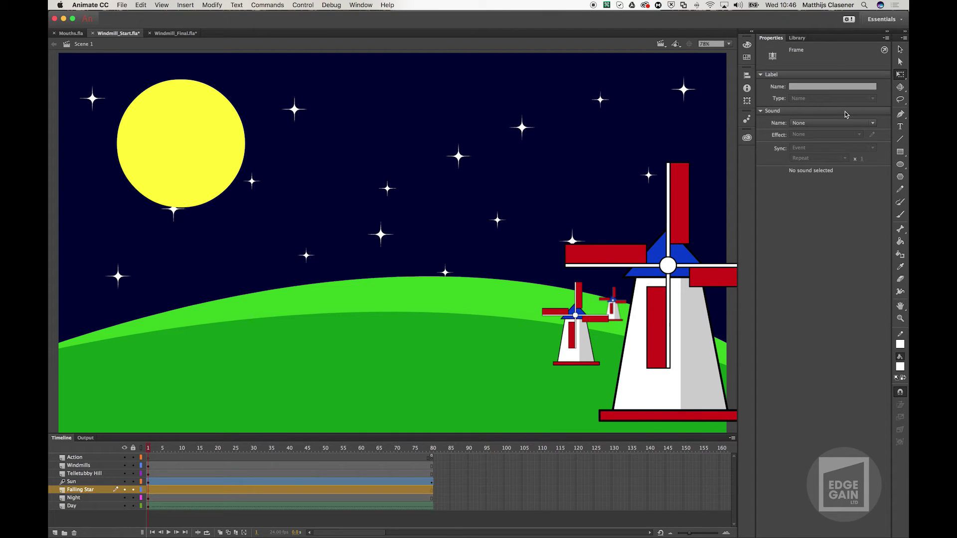
# Place an instance of the Falling star symbol from the library in the night sky on the Falling Star layer.
pyautogui.click(796, 38)
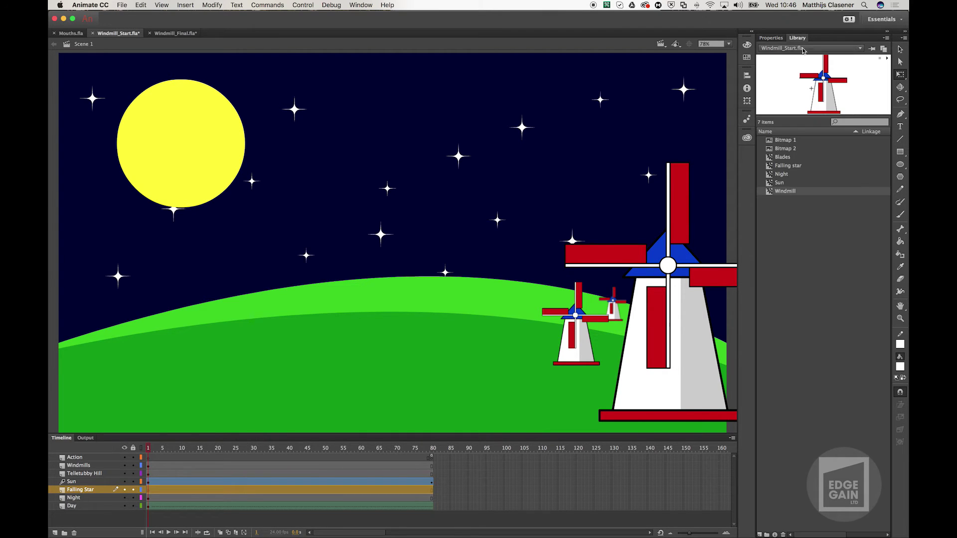
pyautogui.click(795, 167)
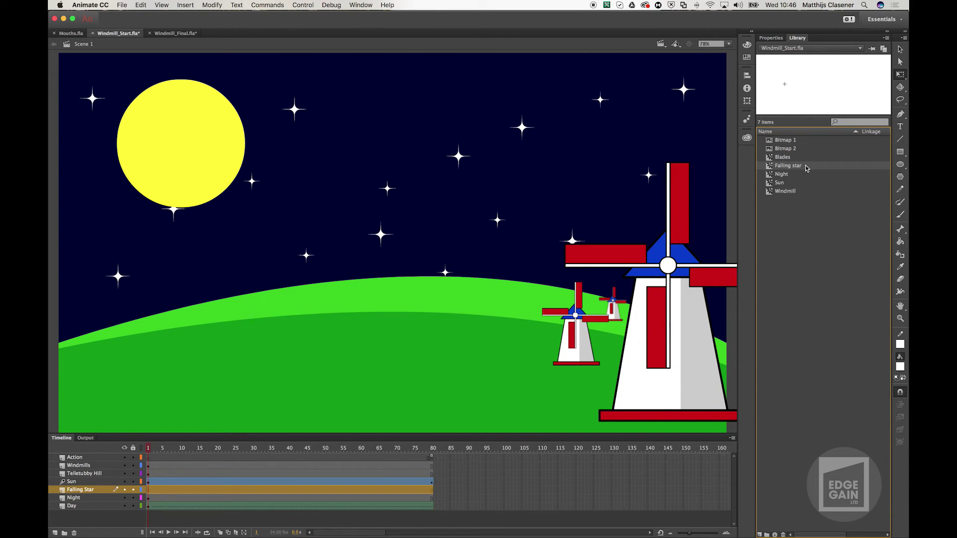
pyautogui.moveTo(803, 169); pyautogui.dragTo(363, 182)
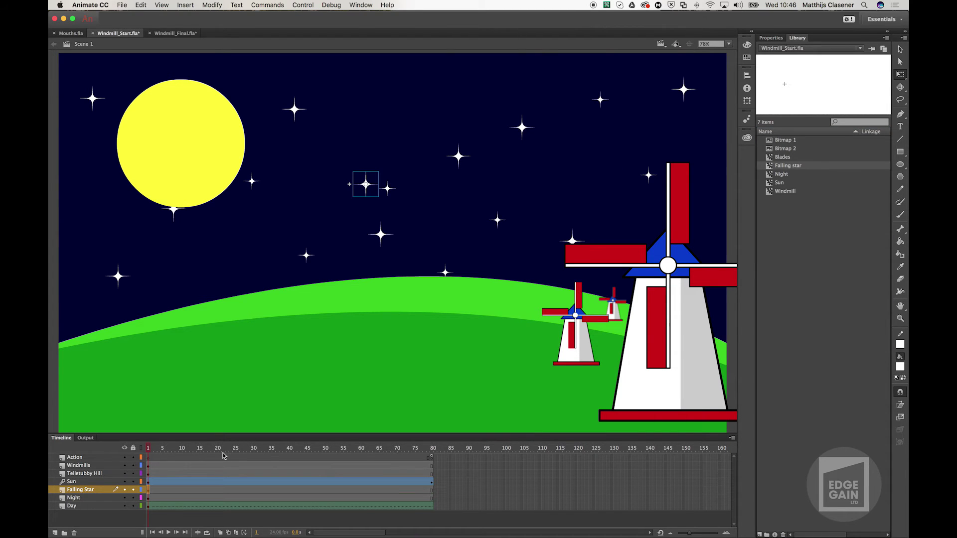
# Add a new layer above the Falling Star layer and name it Path.
pyautogui.click(56, 534)
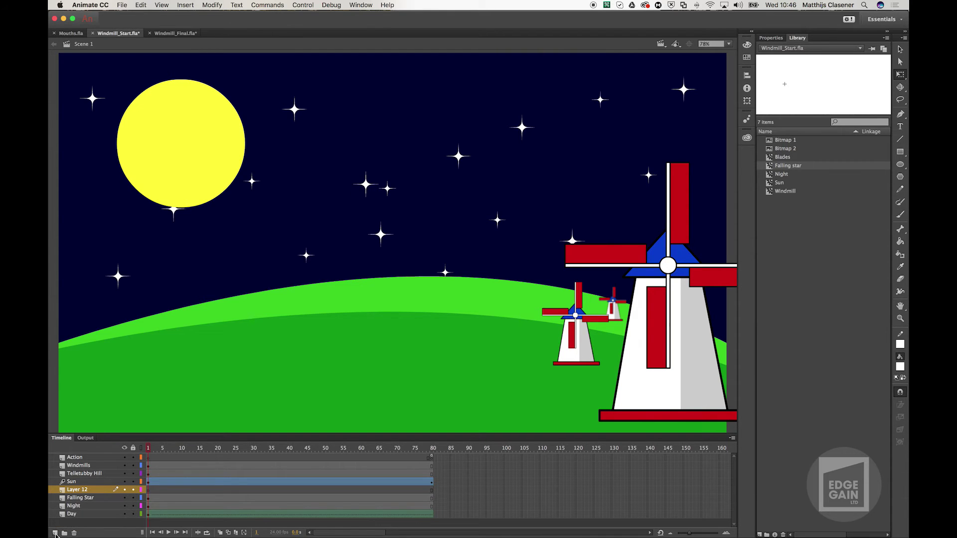
pyautogui.doubleClick(81, 493)
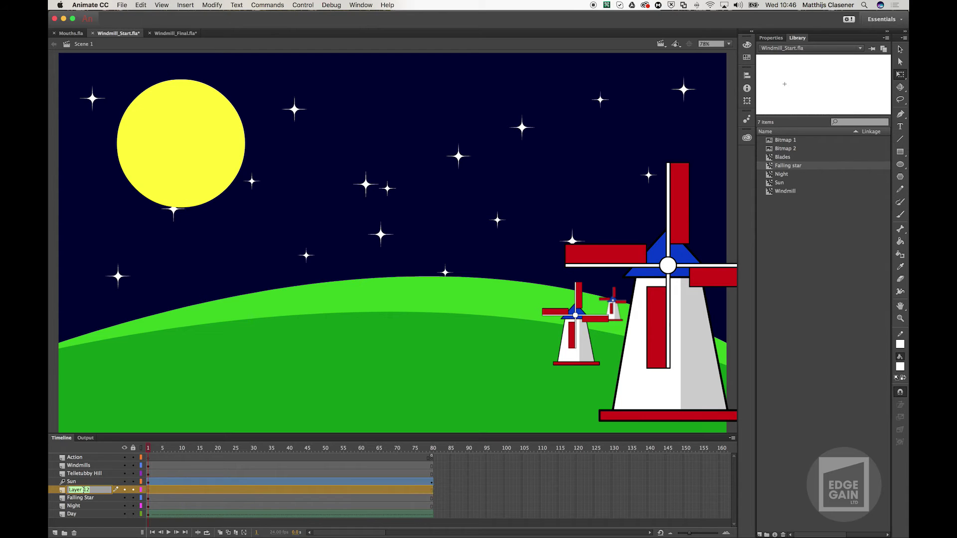
pyautogui.write('Path')
pyautogui.press('Return')
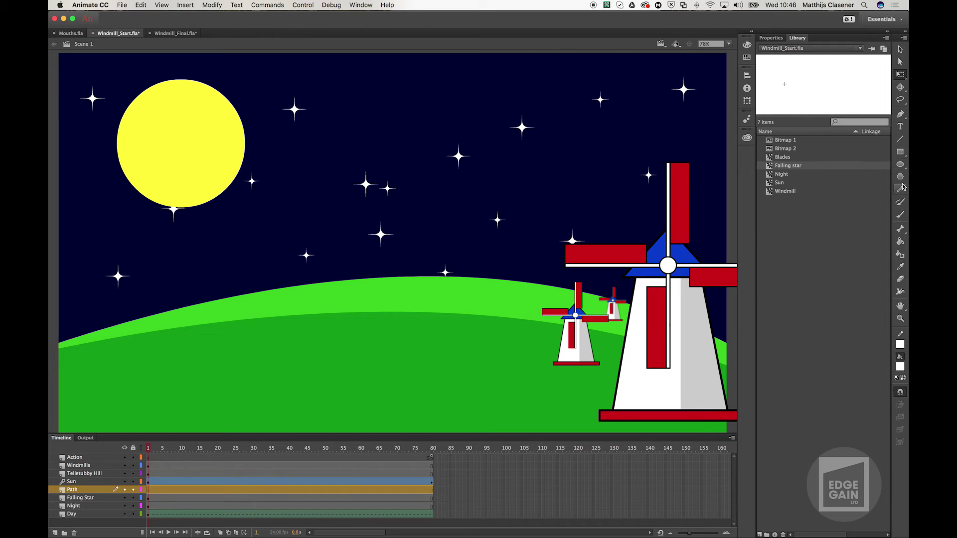
# Draw a diagonal line on the Path layer from the stage's left edge down behind the hill and bend it upward into an arc.
pyautogui.click(901, 139)
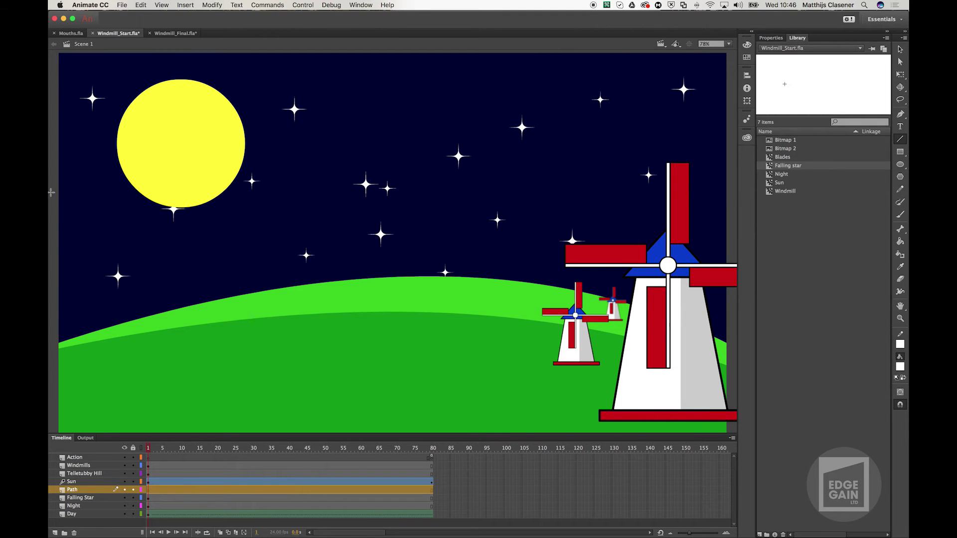
pyautogui.moveTo(51, 155)
pyautogui.mouseDown()
pyautogui.moveTo(279, 226)
pyautogui.moveTo(566, 298)
pyautogui.moveTo(570, 352)
pyautogui.mouseUp()
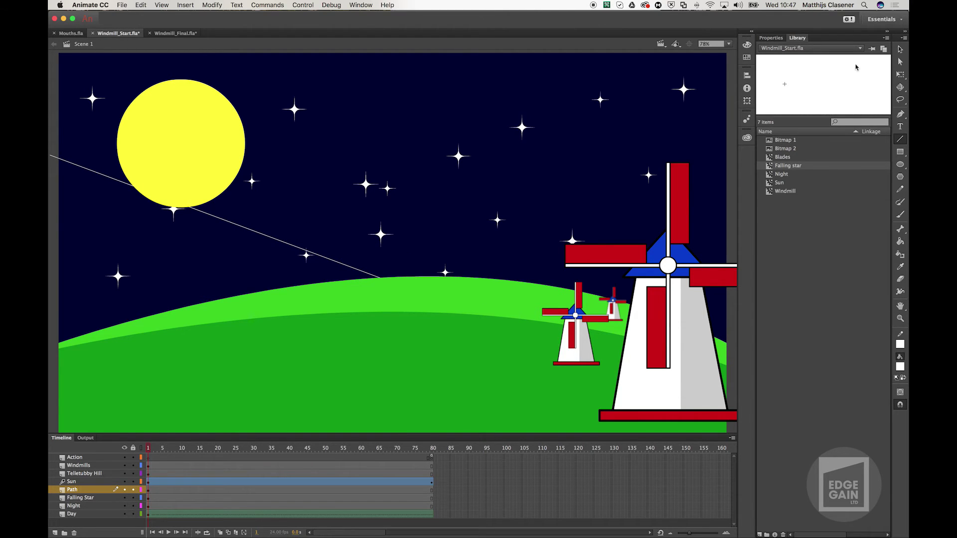
pyautogui.click(900, 49)
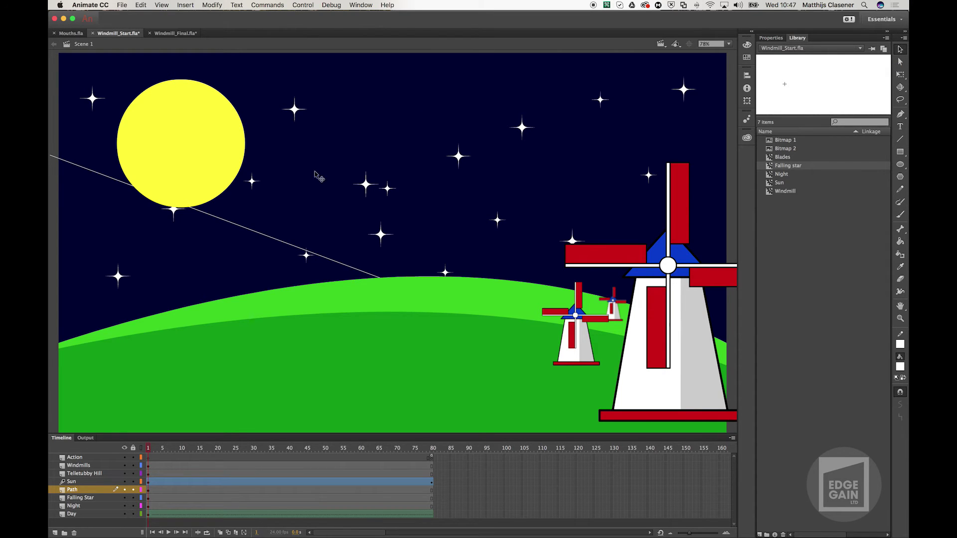
pyautogui.moveTo(278, 241)
pyautogui.mouseDown()
pyautogui.moveTo(301, 202)
pyautogui.moveTo(310, 153)
pyautogui.moveTo(269, 232)
pyautogui.mouseUp()
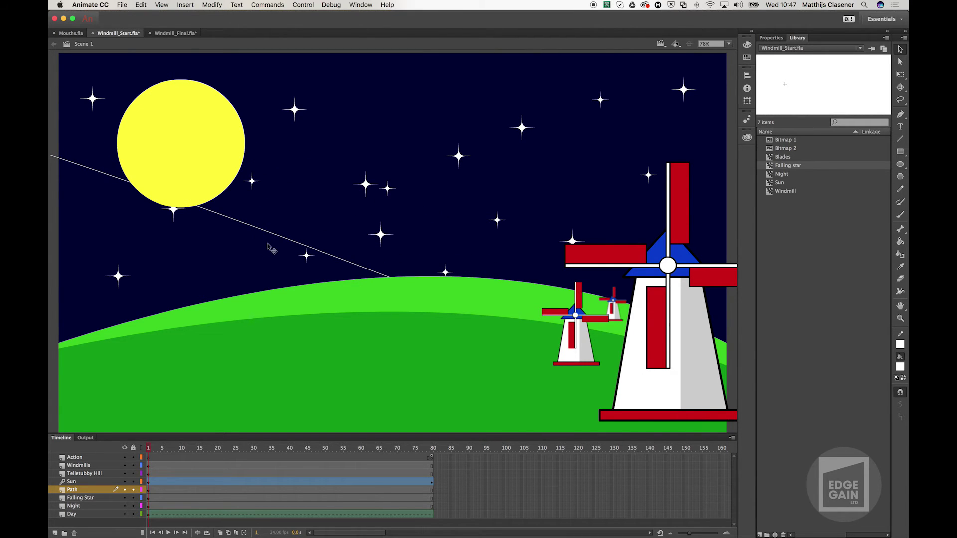
pyautogui.moveTo(277, 238); pyautogui.dragTo(298, 157)
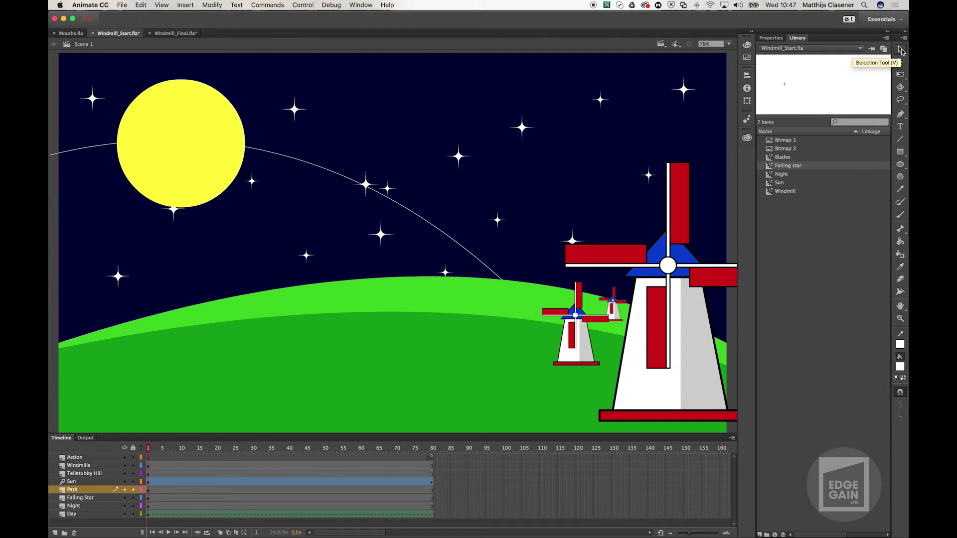
pyautogui.click(901, 49)
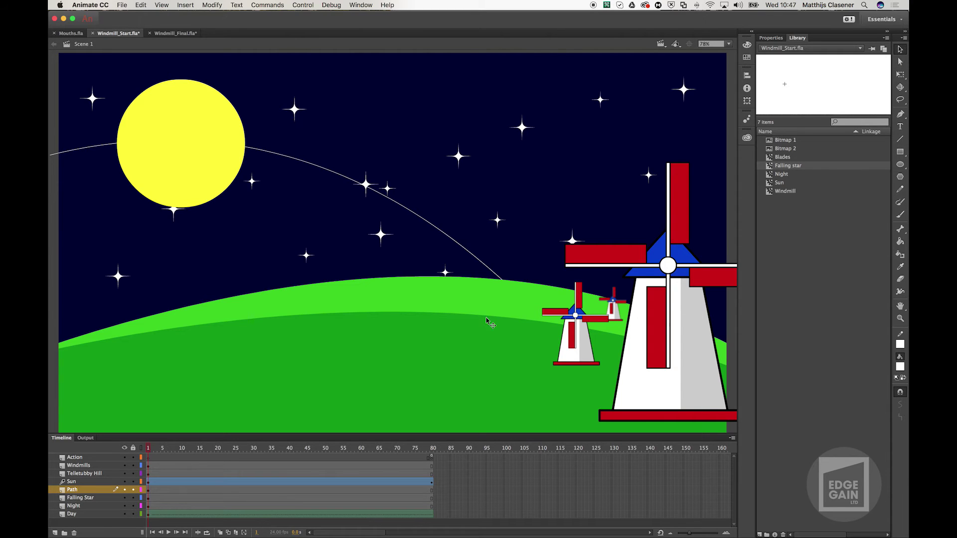
# Turn the Path layer into a guide layer and nest the Falling Star layer under it.
pyautogui.rightClick(72, 492)
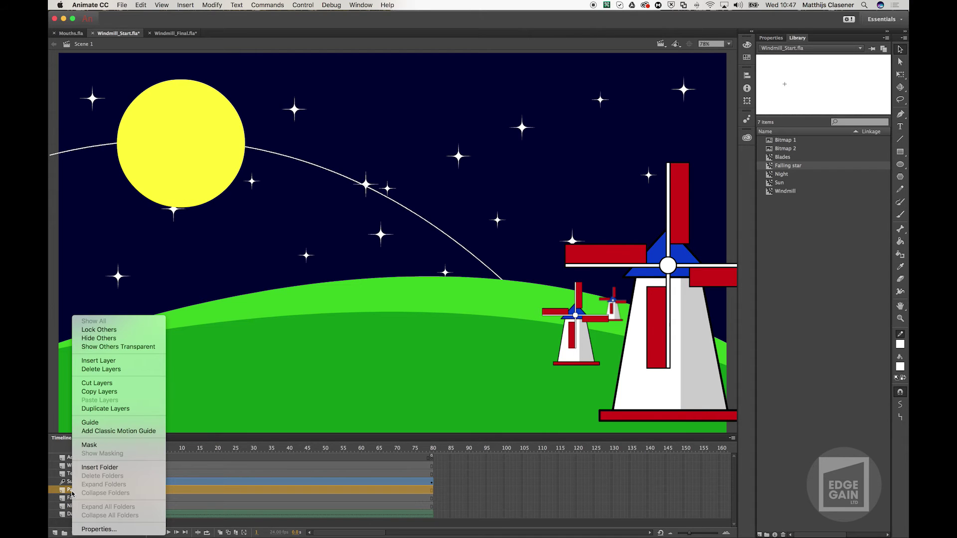
pyautogui.click(106, 424)
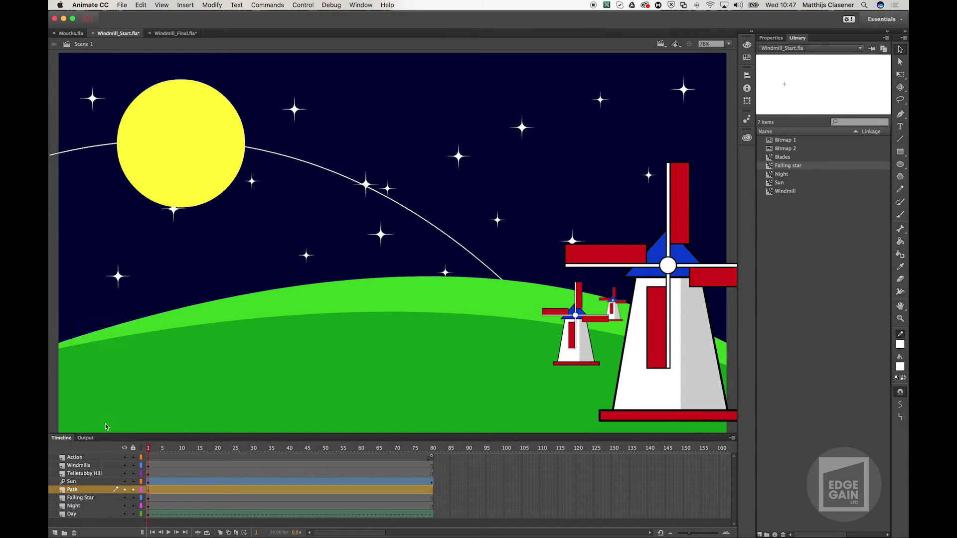
pyautogui.click(90, 499)
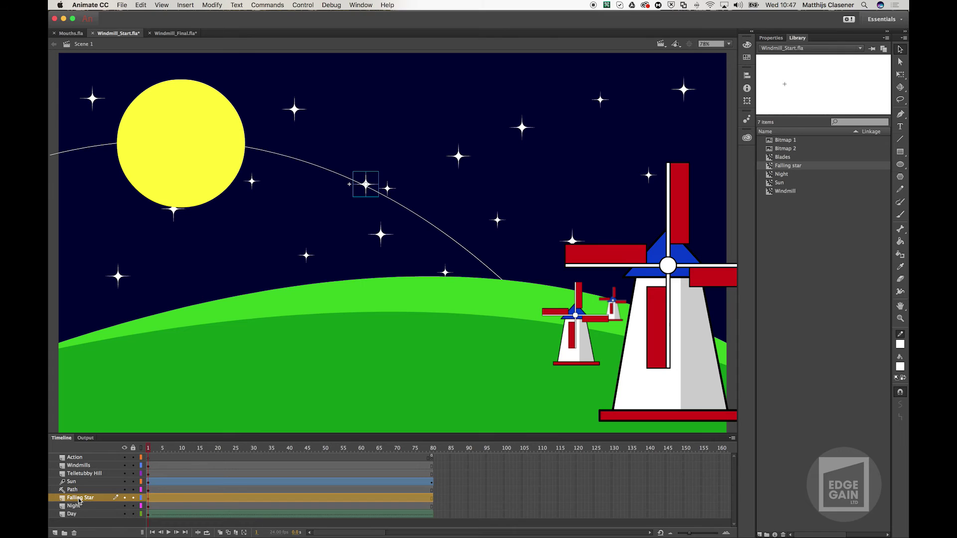
pyautogui.moveTo(79, 501); pyautogui.dragTo(79, 495)
pyautogui.moveTo(79, 494); pyautogui.dragTo(79, 495)
# Create a classic tween on the Falling Star layer.
pyautogui.click(162, 499)
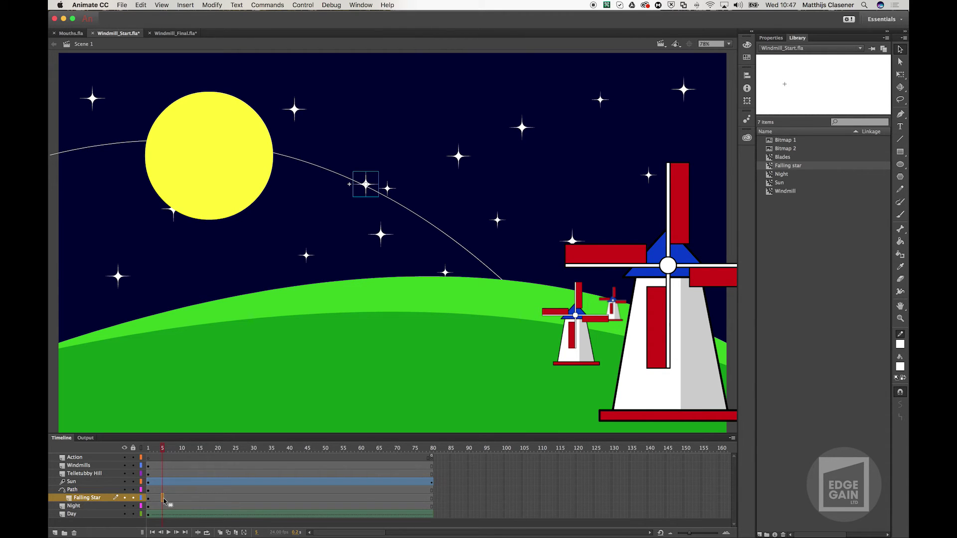
pyautogui.rightClick(164, 500)
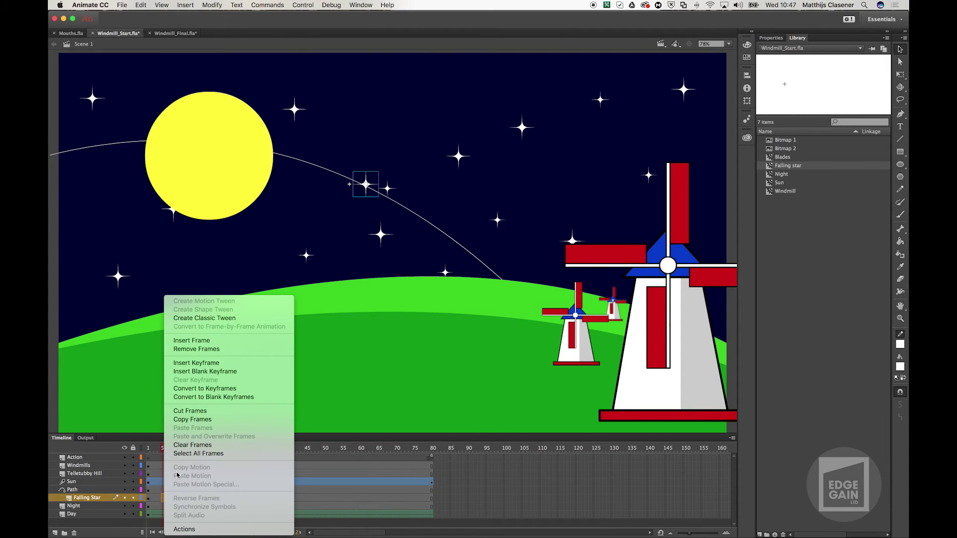
pyautogui.click(230, 320)
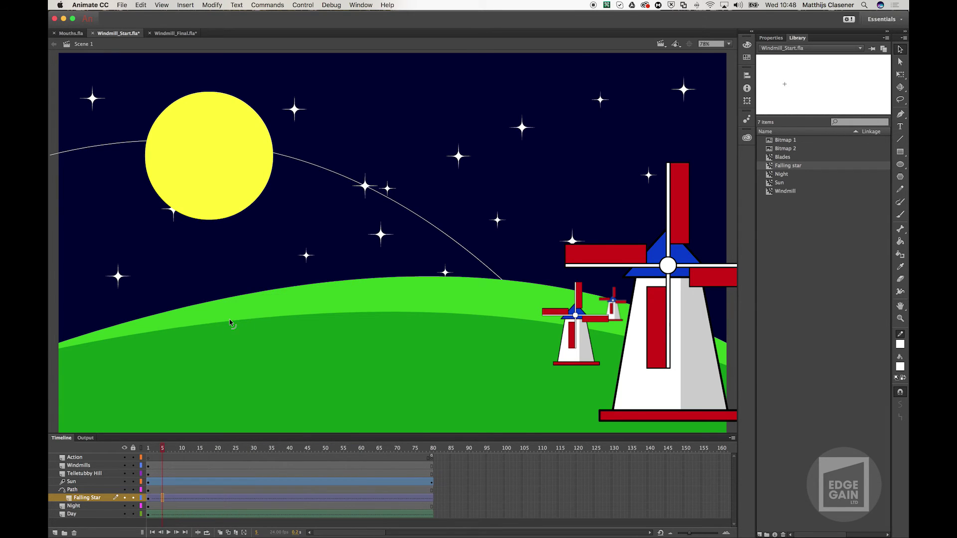
# At frame 80, move the falling star to the lower end of the path, hiding the Telletubby Hill layer while positioning it.
pyautogui.moveTo(163, 449); pyautogui.dragTo(433, 460)
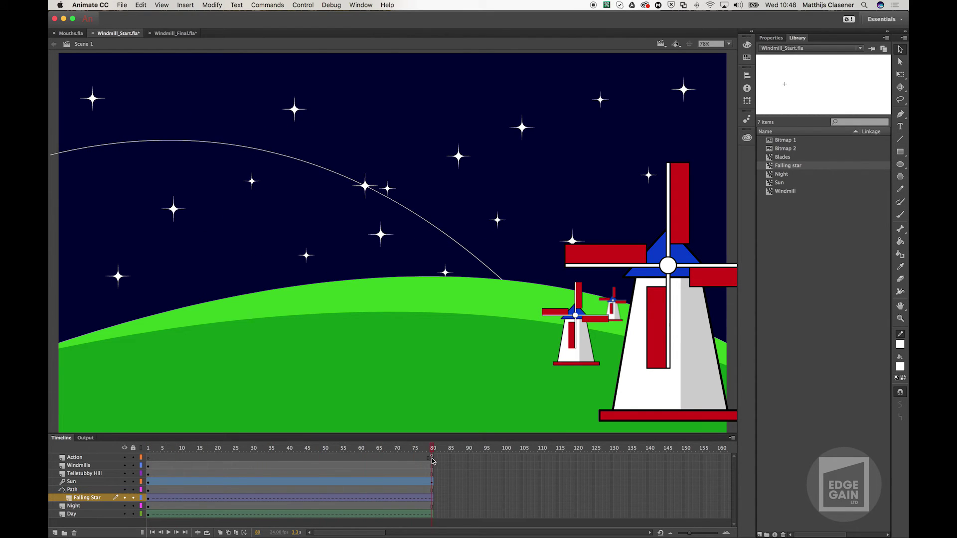
pyautogui.click(433, 498)
pyautogui.moveTo(369, 204); pyautogui.dragTo(515, 304)
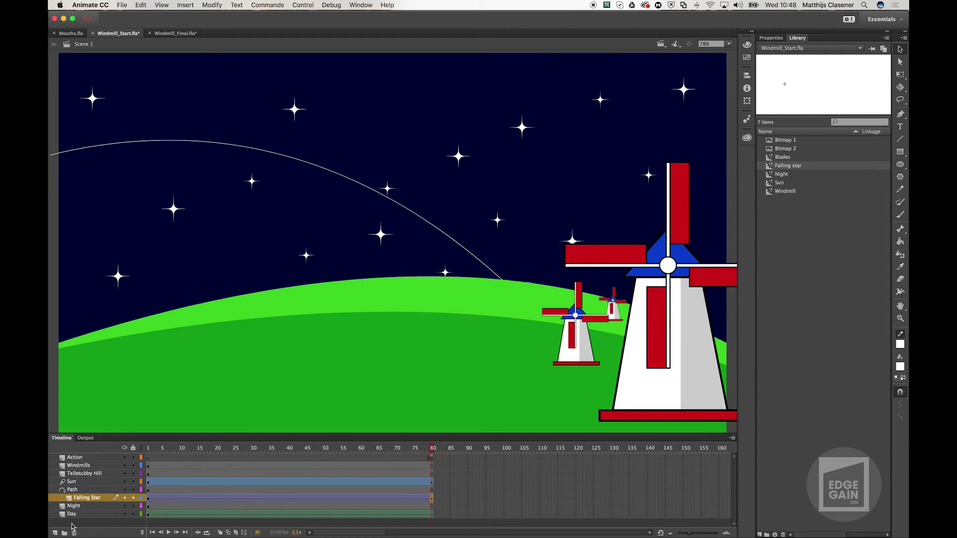
pyautogui.click(124, 475)
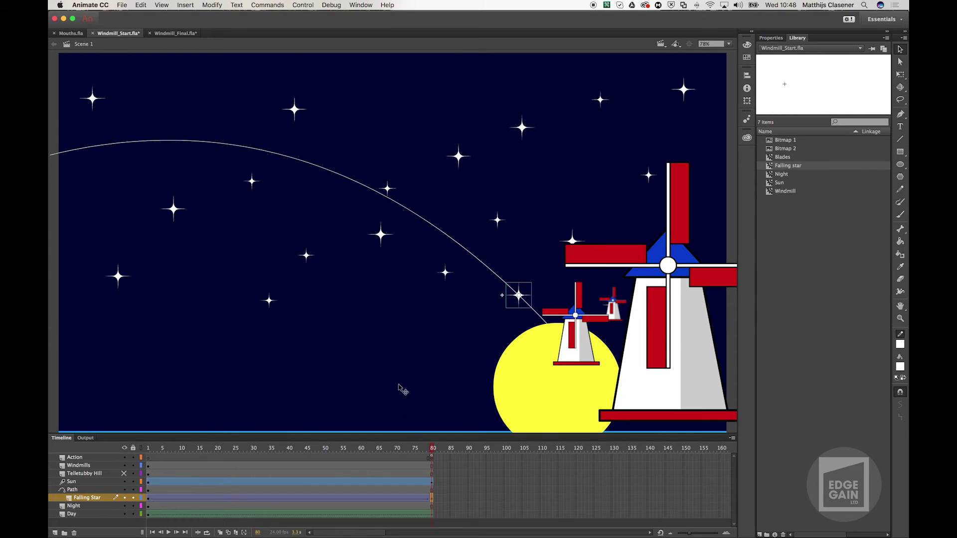
pyautogui.moveTo(522, 302); pyautogui.dragTo(546, 328)
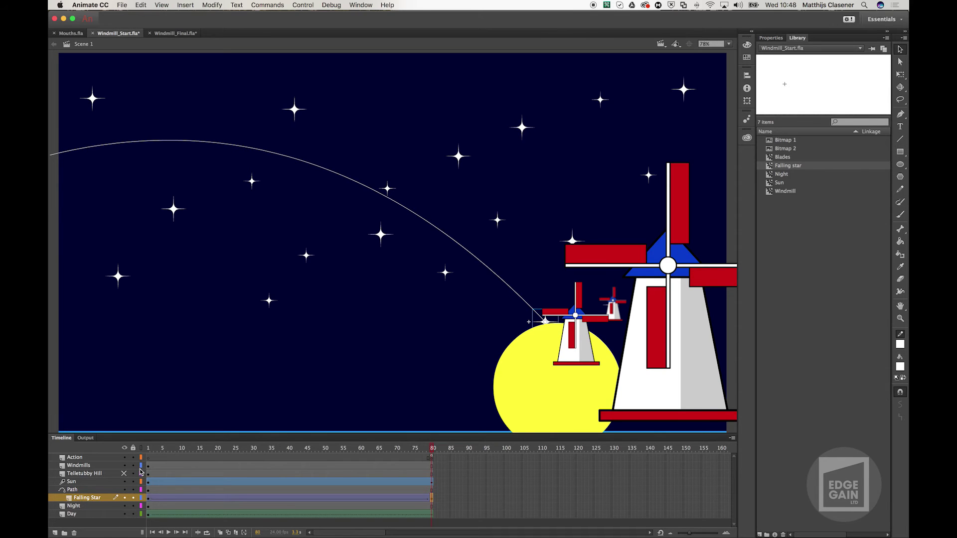
pyautogui.click(124, 474)
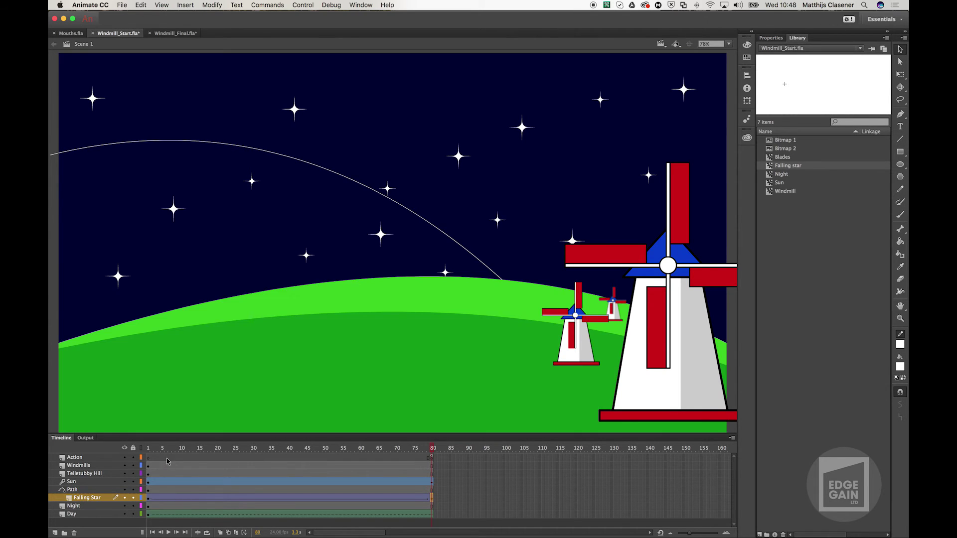
# At frame 1, move the falling star to the path's start at the stage's left edge and scrub forward to check its motion.
pyautogui.moveTo(167, 450); pyautogui.dragTo(157, 457)
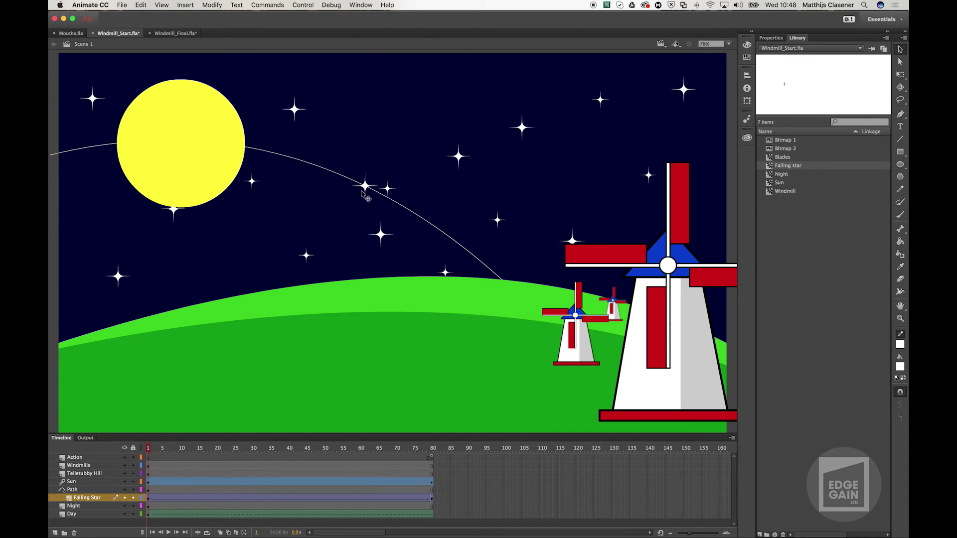
pyautogui.moveTo(366, 189); pyautogui.dragTo(277, 210)
pyautogui.moveTo(171, 213); pyautogui.dragTo(93, 209)
pyautogui.press('super+z')
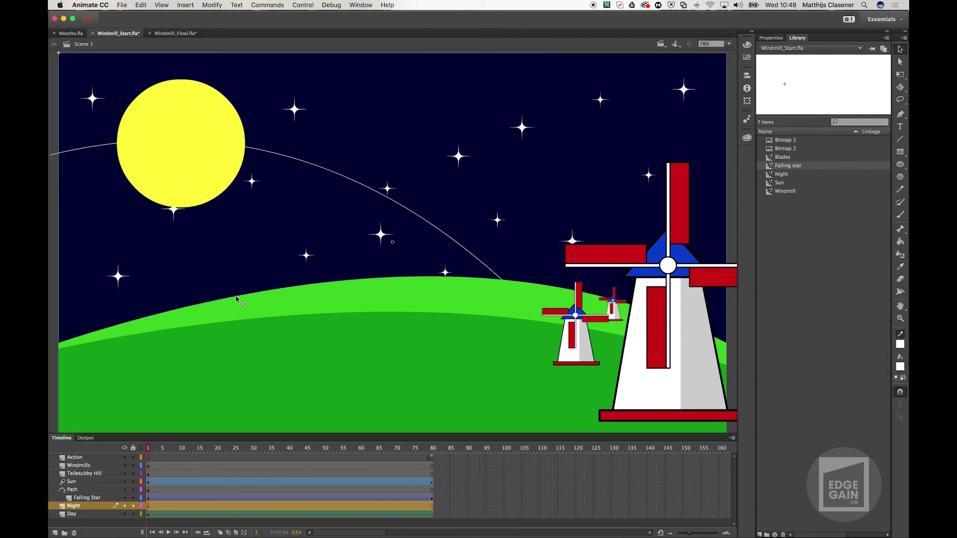
pyautogui.click(147, 499)
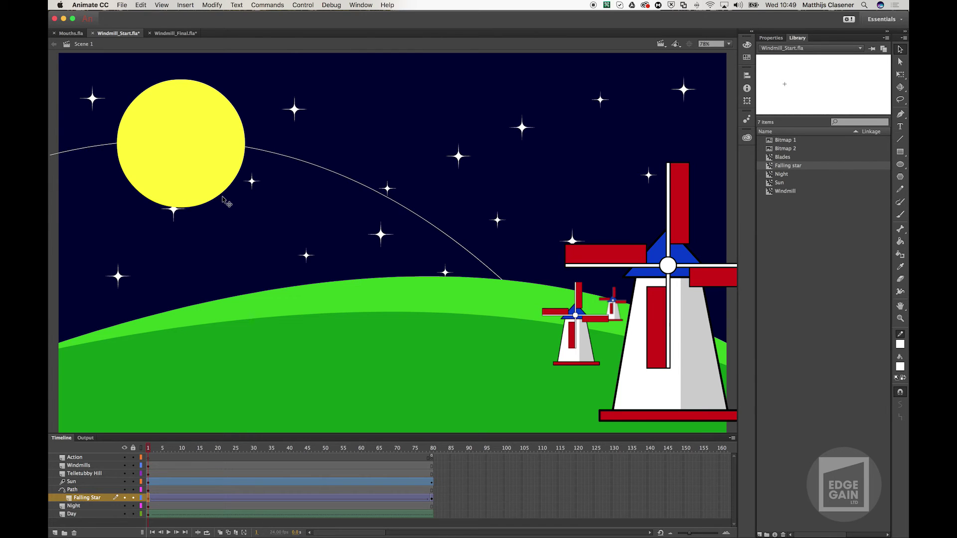
pyautogui.hotkey('shift', 'Left')
pyautogui.hotkey('shift', 'Left')
pyautogui.hotkey('shift', 'Left')
pyautogui.hotkey('shift', 'Left')
pyautogui.hotkey('shift', 'Left')
pyautogui.hotkey('shift', 'Left')
pyautogui.hotkey('shift', 'Left')
pyautogui.hotkey('shift', 'Left')
pyautogui.hotkey('shift', 'Left')
pyautogui.moveTo(68, 158); pyautogui.dragTo(52, 161)
pyautogui.moveTo(151, 444); pyautogui.dragTo(245, 474)
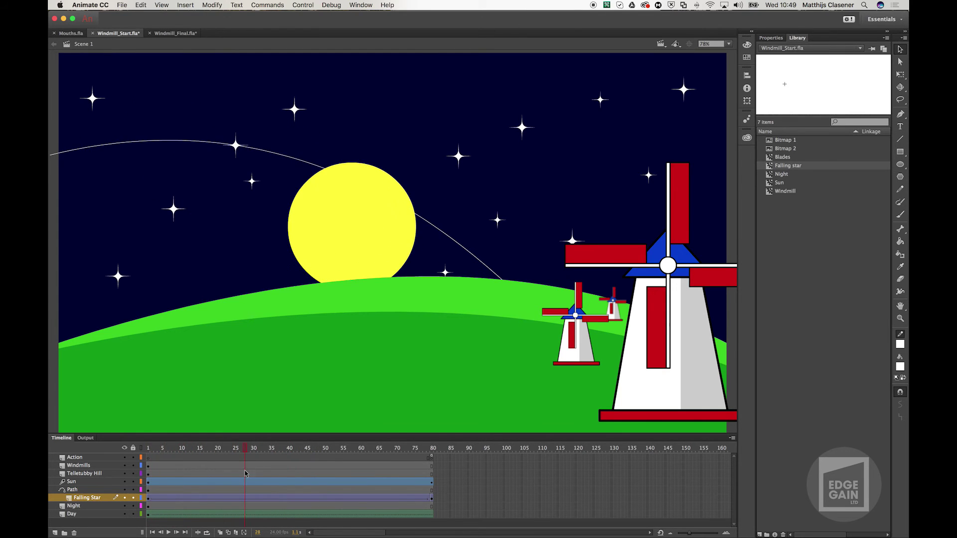
# Hide the Path layer and preview the animation from frame 1 in the timeline and as a test movie.
pyautogui.click(125, 490)
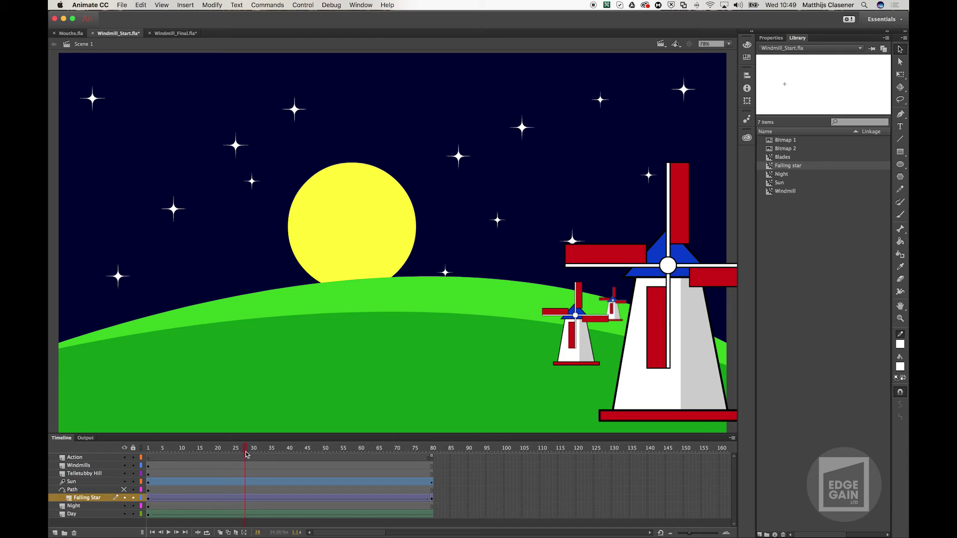
pyautogui.moveTo(230, 452); pyautogui.dragTo(151, 448)
pyautogui.press('Return')
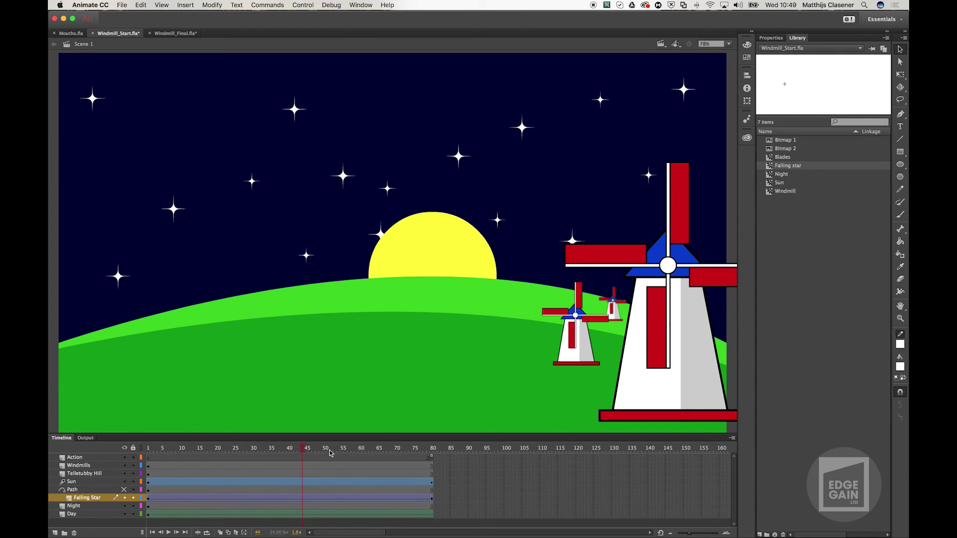
pyautogui.moveTo(434, 470); pyautogui.dragTo(111, 465)
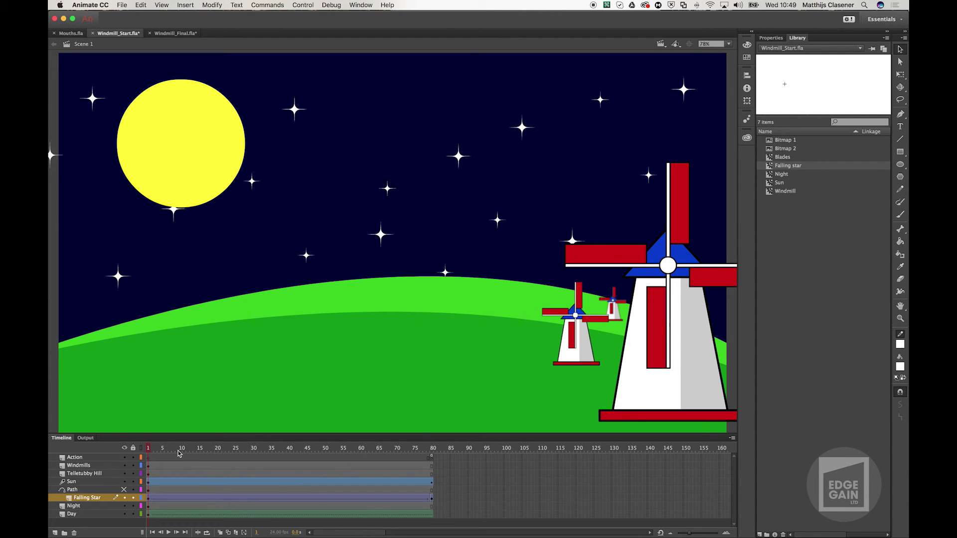
pyautogui.press('super+Return')
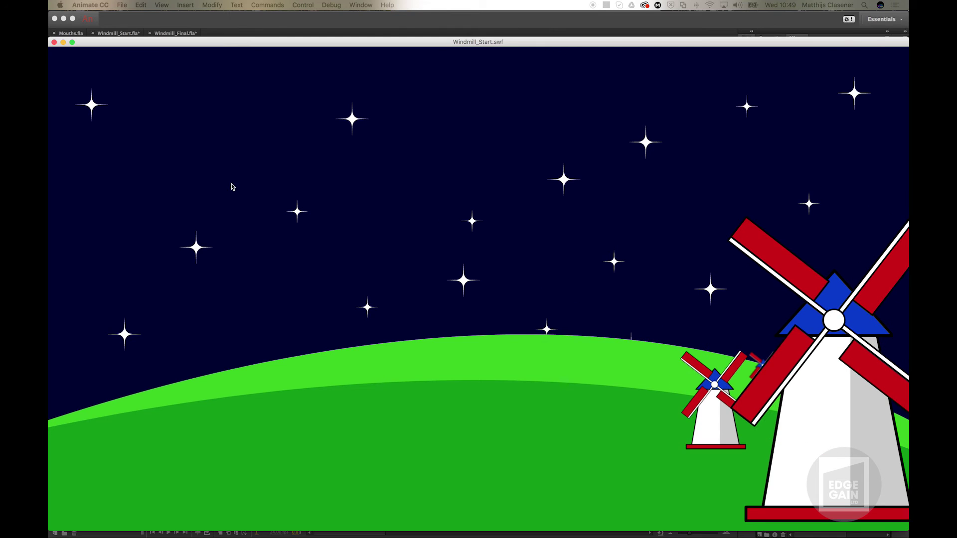
pyautogui.click(54, 43)
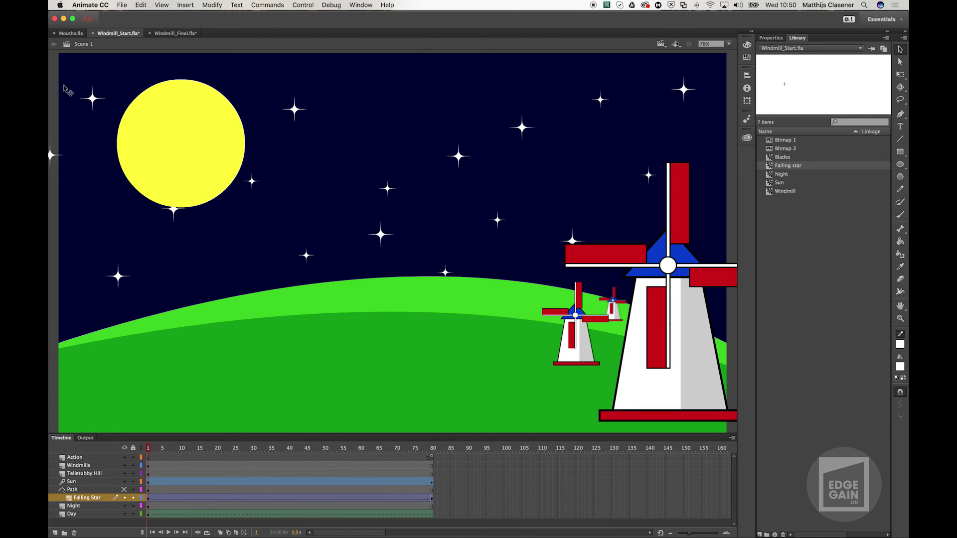
# Move the Falling Star layer's first keyframe to frame 25 and play the animation from frame 1 to check the delayed star.
pyautogui.click(148, 498)
pyautogui.moveTo(149, 497); pyautogui.dragTo(237, 499)
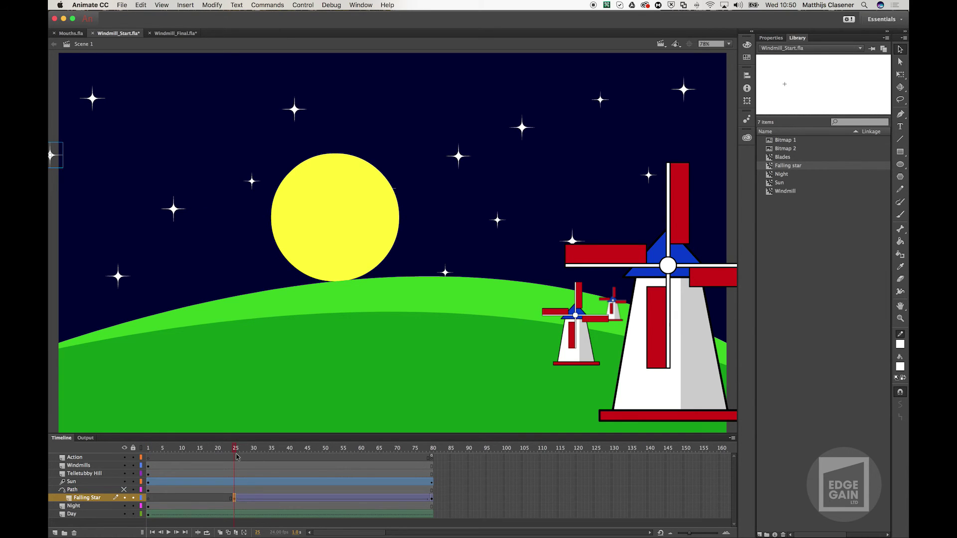
pyautogui.moveTo(236, 452); pyautogui.dragTo(132, 454)
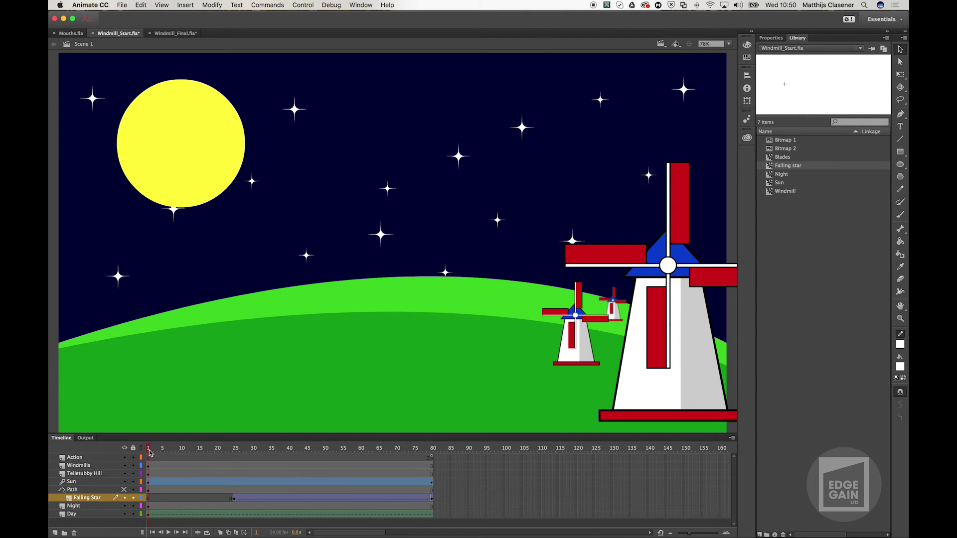
pyautogui.press('Return')
pyautogui.moveTo(321, 455); pyautogui.dragTo(278, 452)
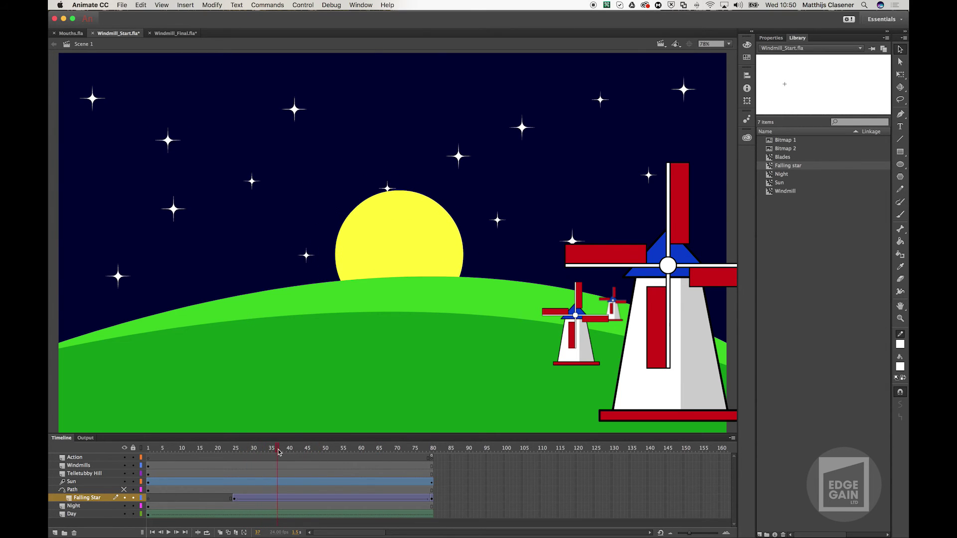
# Enable Orient to path for the Falling Star tween and scrub the timeline back to frame 1.
pyautogui.click(293, 498)
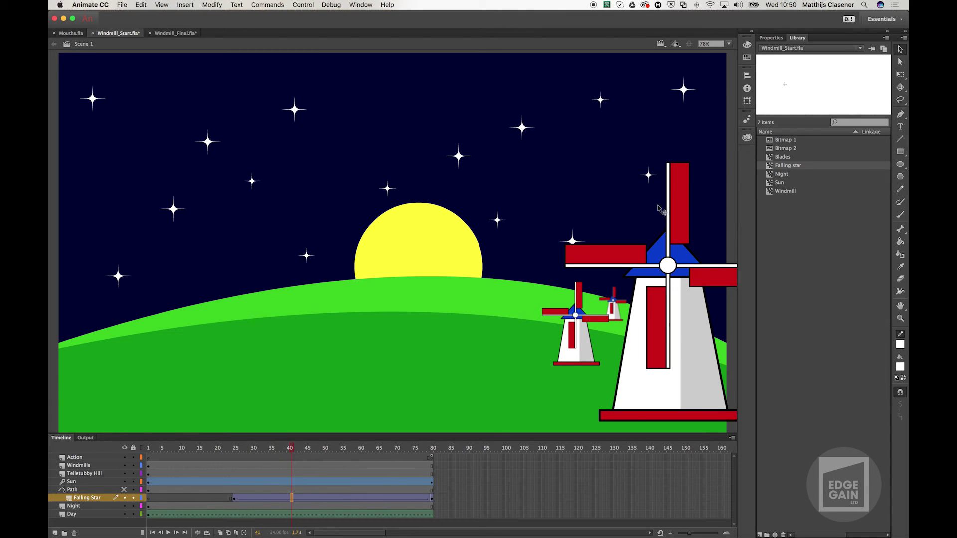
pyautogui.click(773, 39)
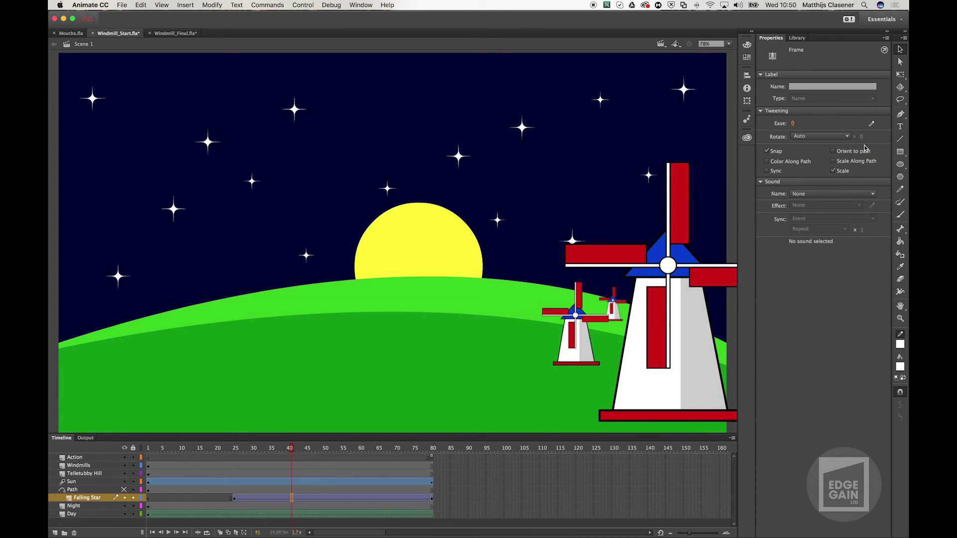
pyautogui.click(833, 151)
pyautogui.moveTo(291, 449); pyautogui.dragTo(130, 438)
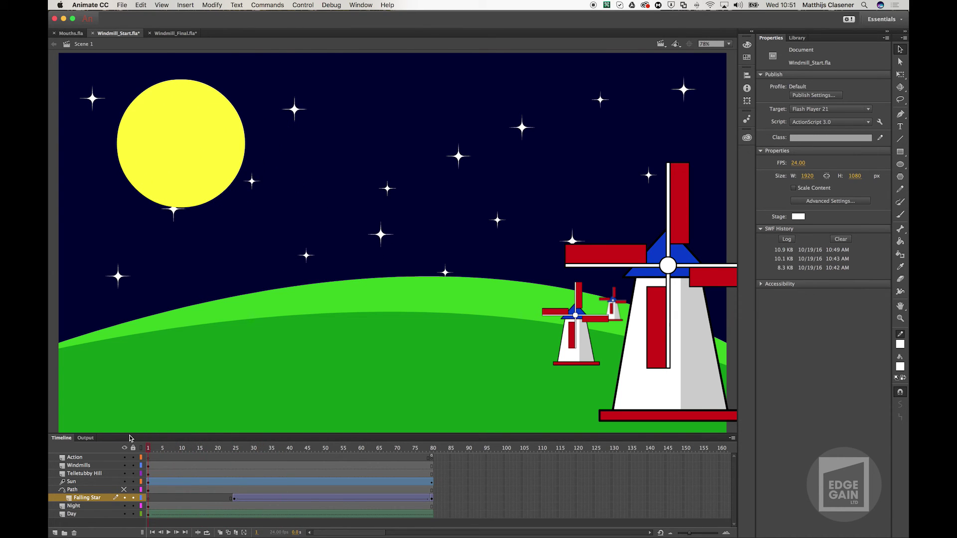
# Switch to Windmill_Final.fla and examine the motion graphs of the Text 2 and Text layer tweens.
pyautogui.click(176, 34)
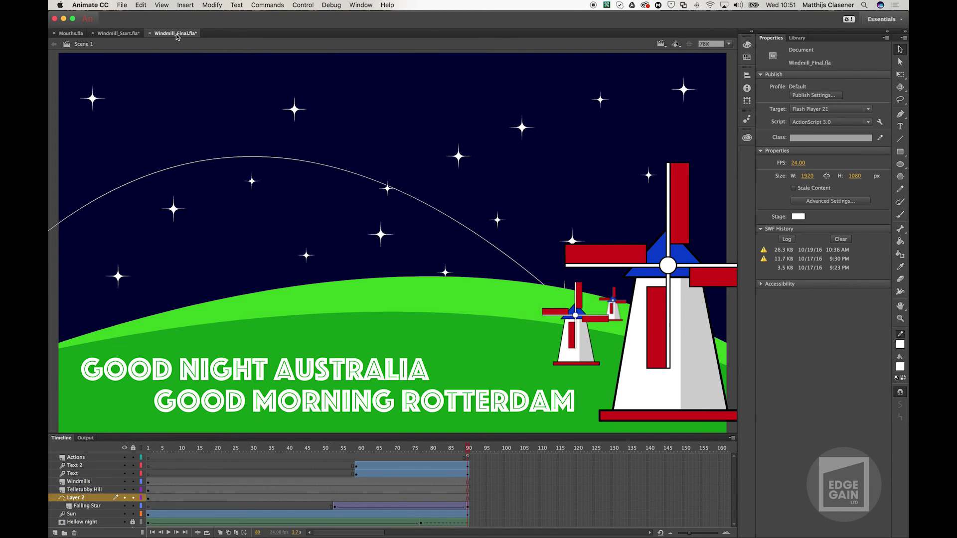
pyautogui.click(75, 466)
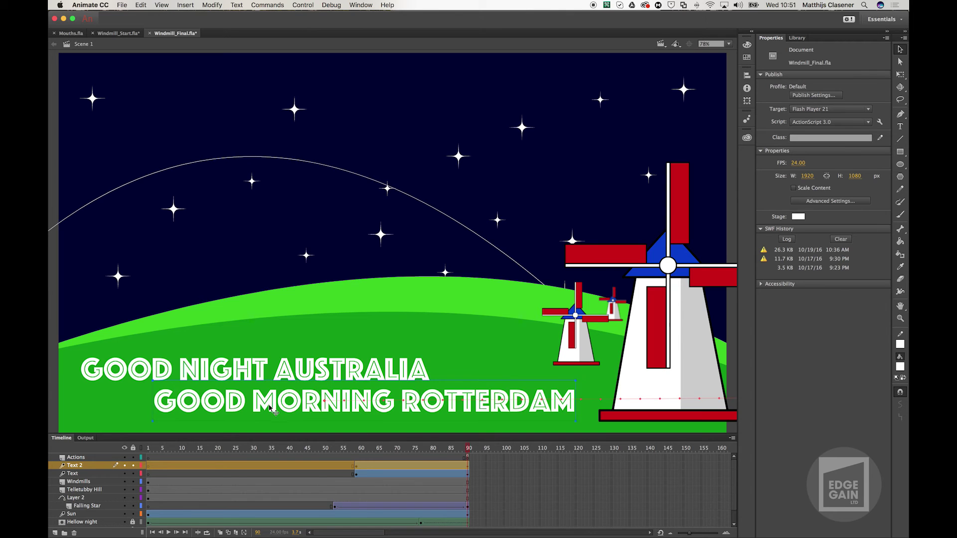
pyautogui.doubleClick(452, 467)
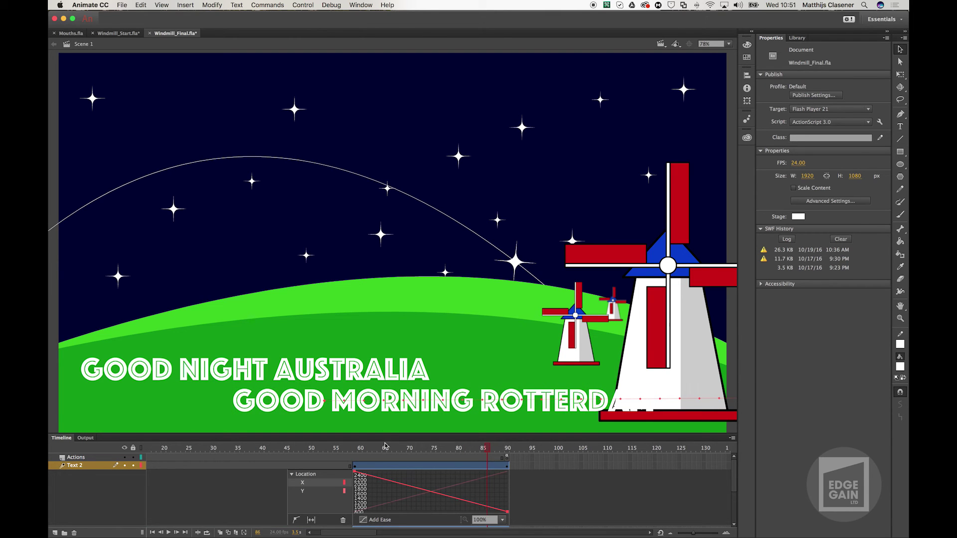
pyautogui.doubleClick(403, 467)
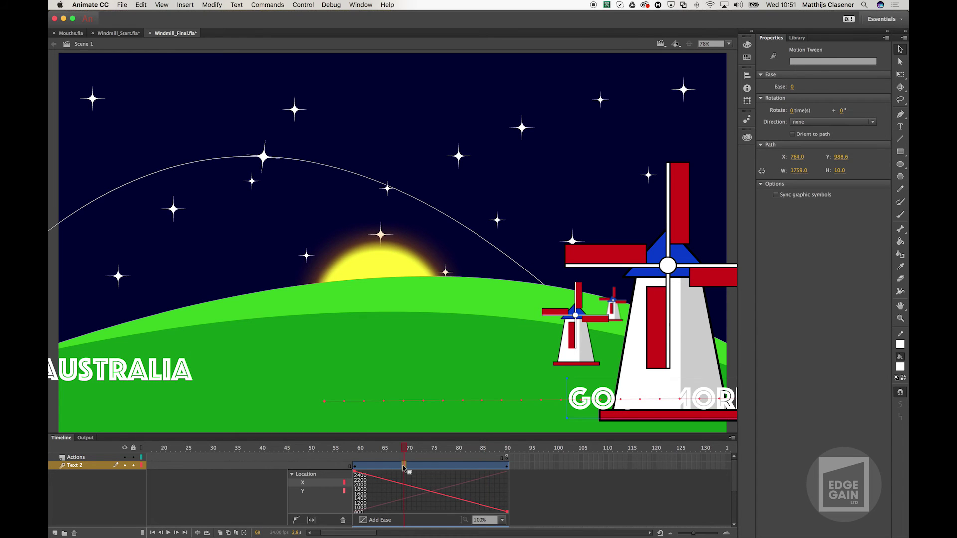
pyautogui.doubleClick(402, 475)
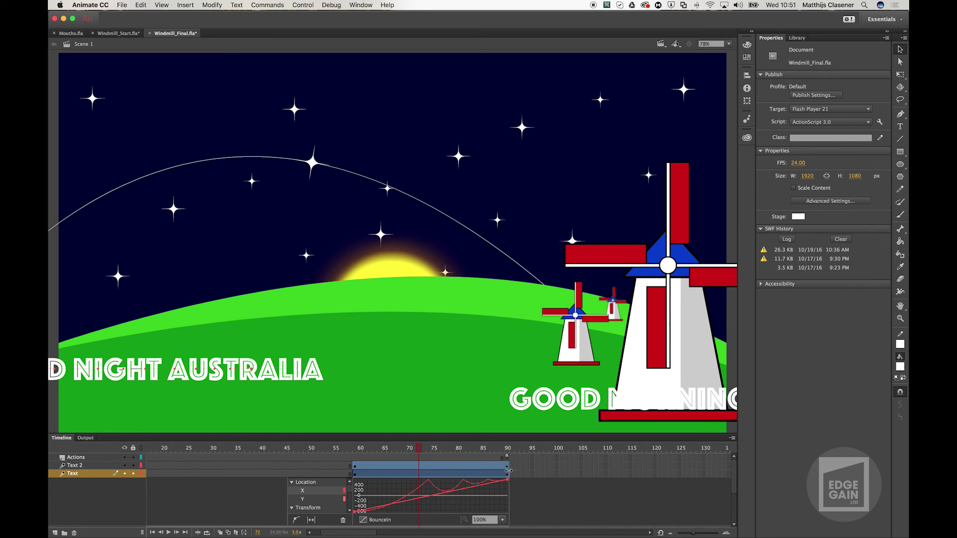
pyautogui.click(432, 474)
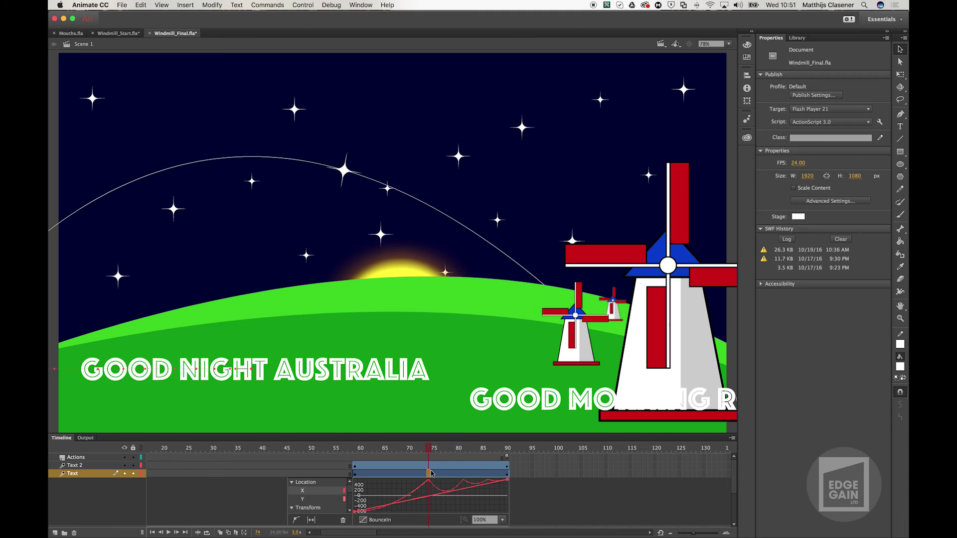
pyautogui.doubleClick(432, 474)
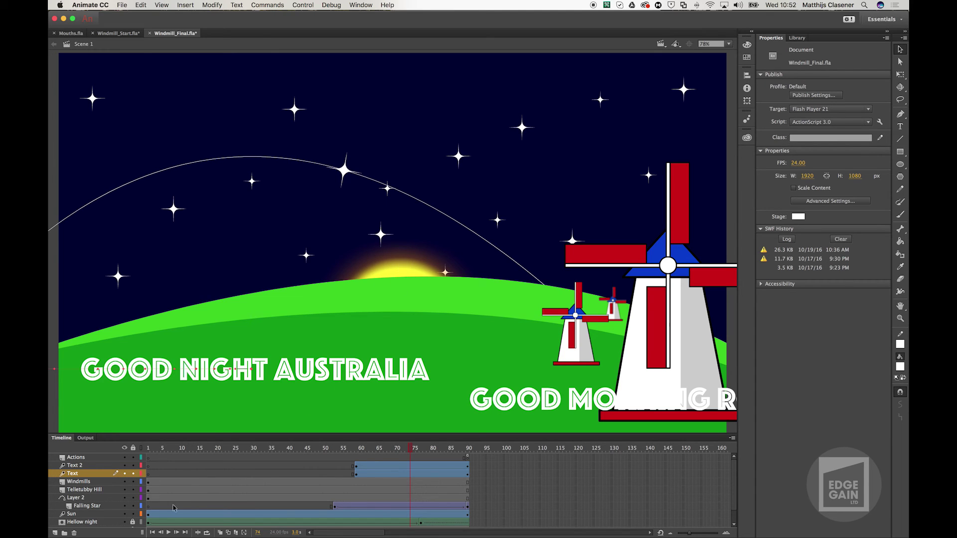
# Examine the Sun's filter settings at frame 1 and the available filter types, and test the finished movie.
pyautogui.click(149, 515)
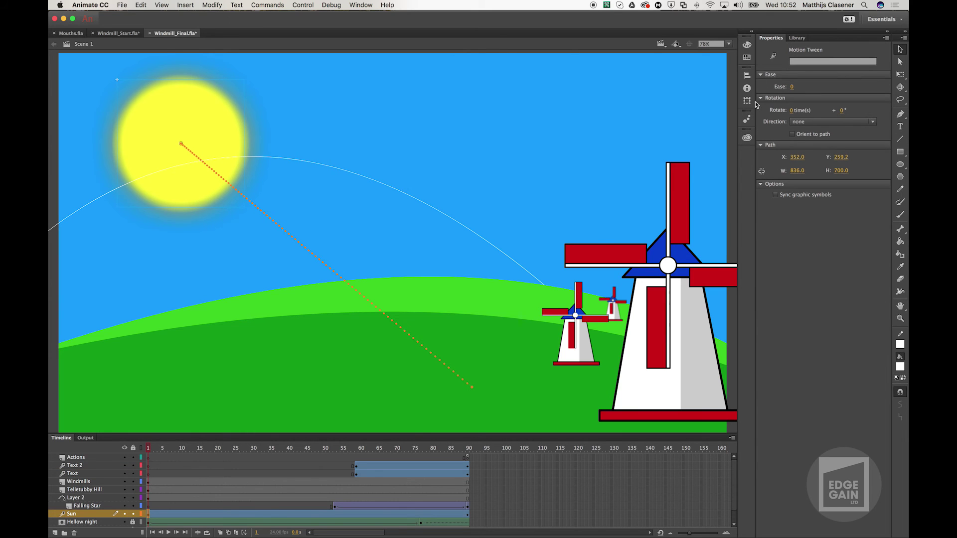
pyautogui.click(154, 139)
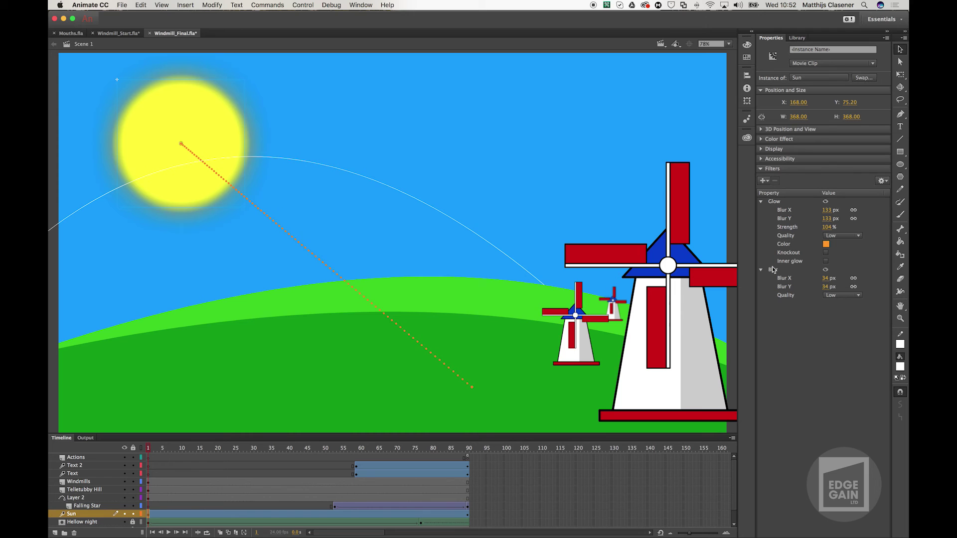
pyautogui.click(764, 181)
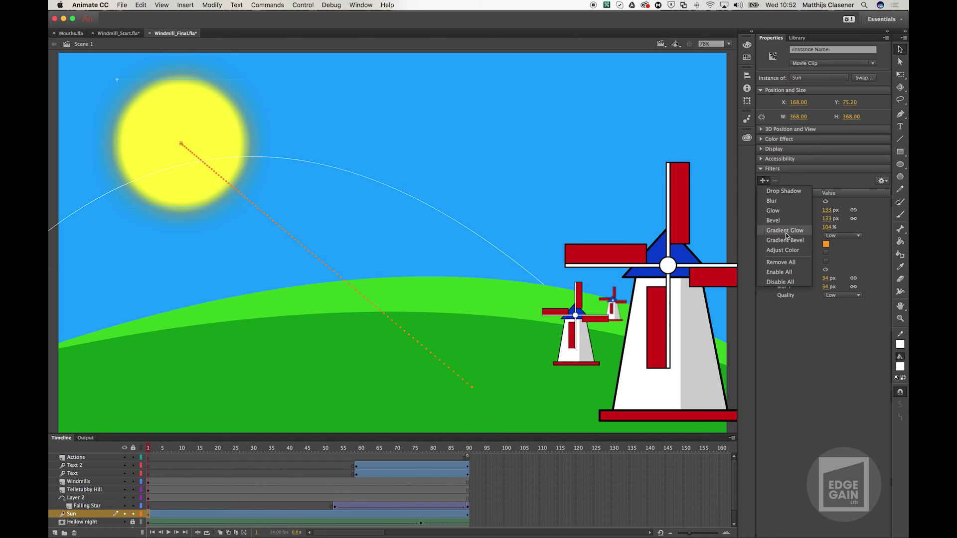
pyautogui.click(796, 363)
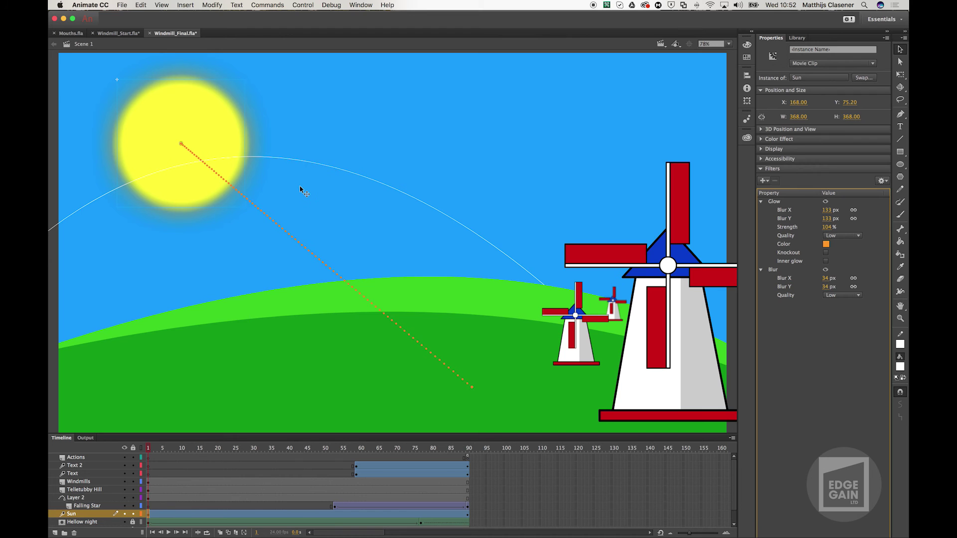
pyautogui.press('super+Return')
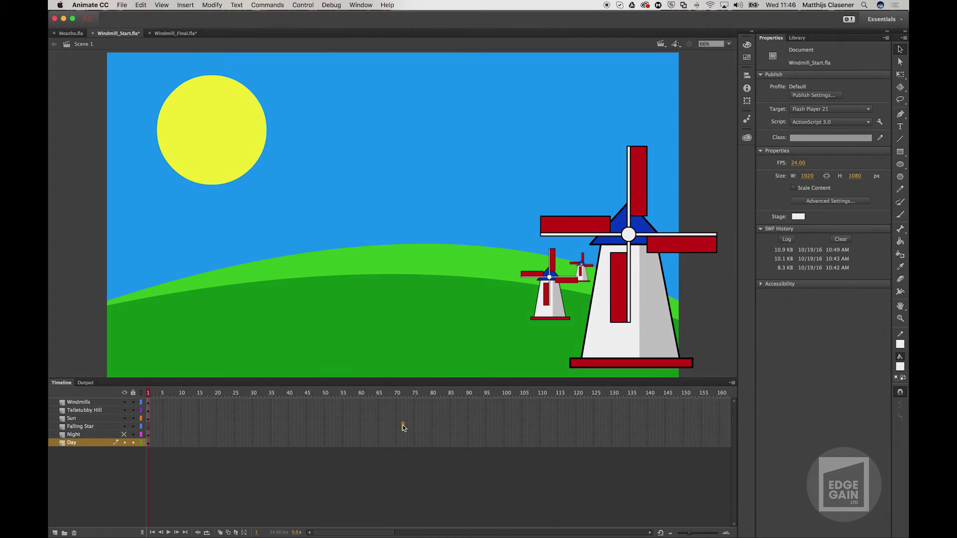
# In Windmill_Start.fla, extend all layers from Windmills to Day to frame 80.
pyautogui.click(402, 426)
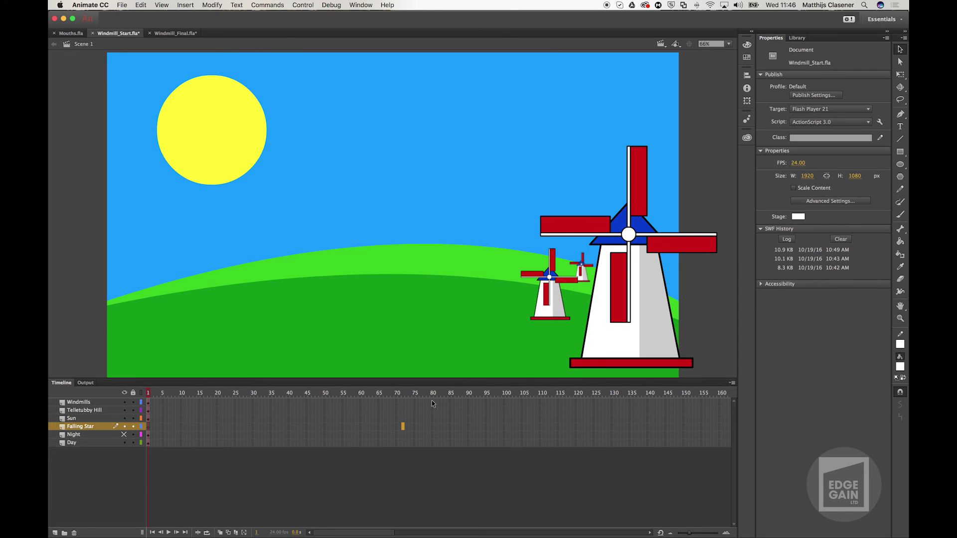
pyautogui.moveTo(435, 429); pyautogui.dragTo(433, 444)
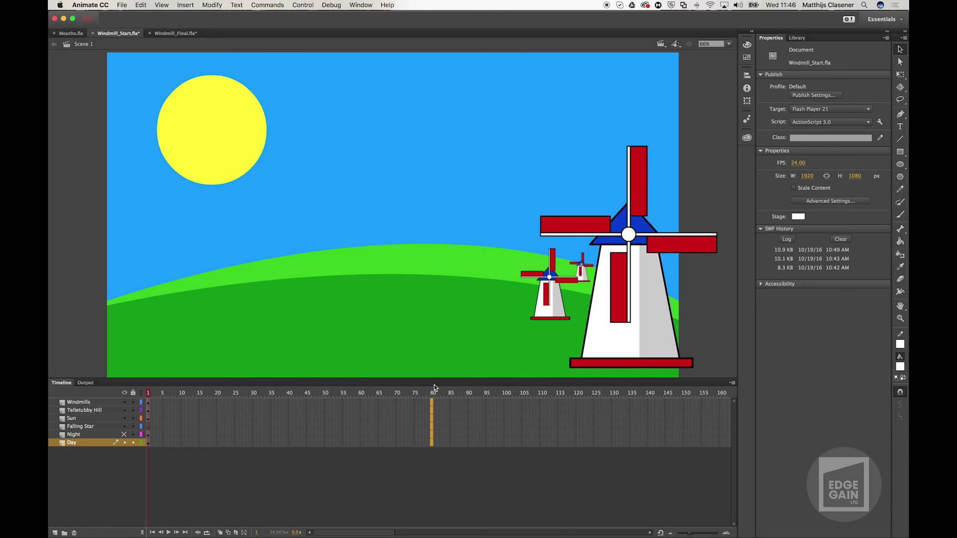
pyautogui.press('F5')
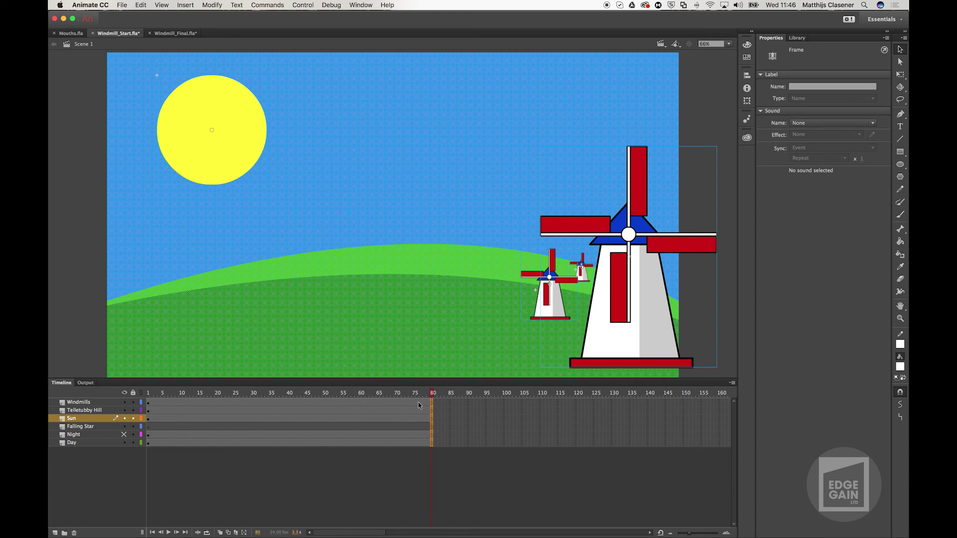
# Add a keyframe at frame 66 of the Day layer and recolour its sky shape with a very dark blue fill.
pyautogui.moveTo(432, 393); pyautogui.dragTo(374, 393)
pyautogui.click(363, 395)
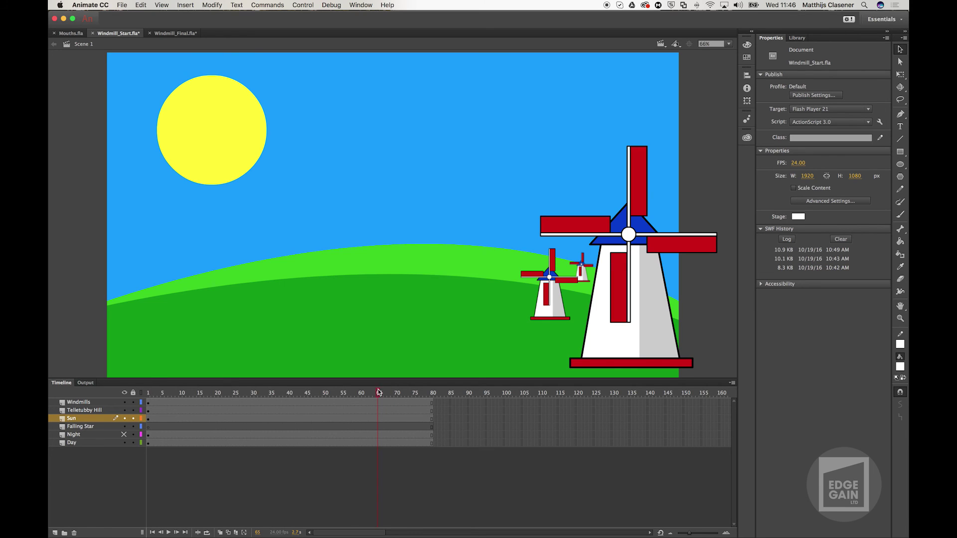
pyautogui.click(380, 442)
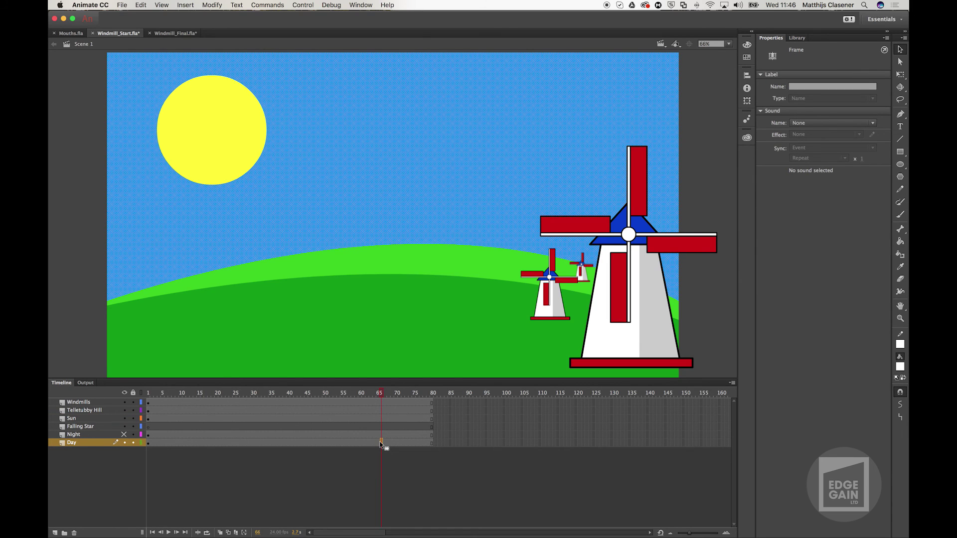
pyautogui.moveTo(380, 444); pyautogui.dragTo(382, 444)
pyautogui.click(900, 367)
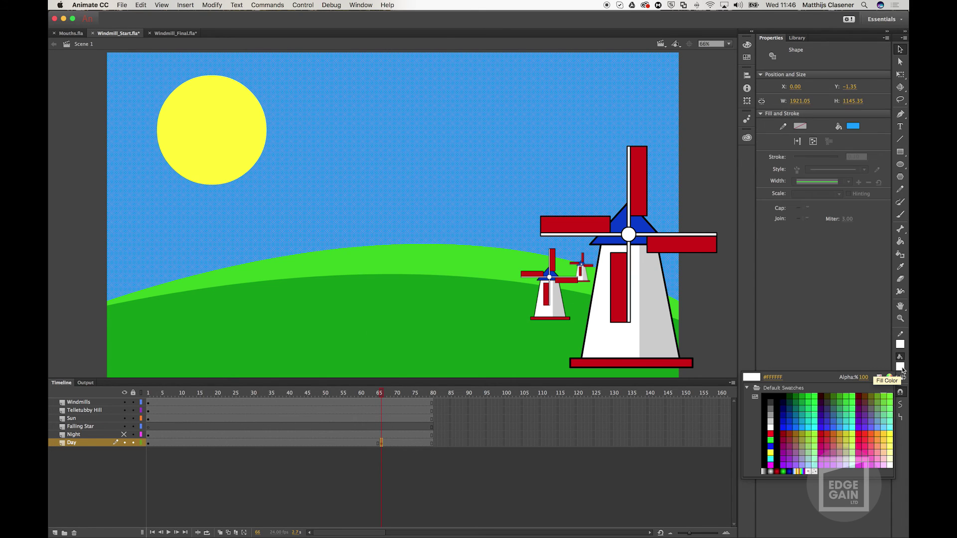
pyautogui.click(782, 402)
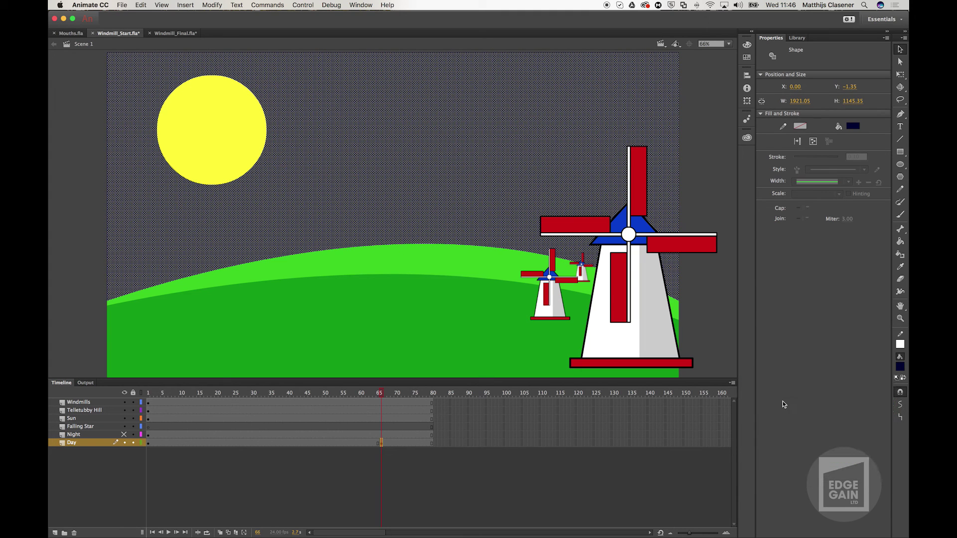
pyautogui.click(703, 281)
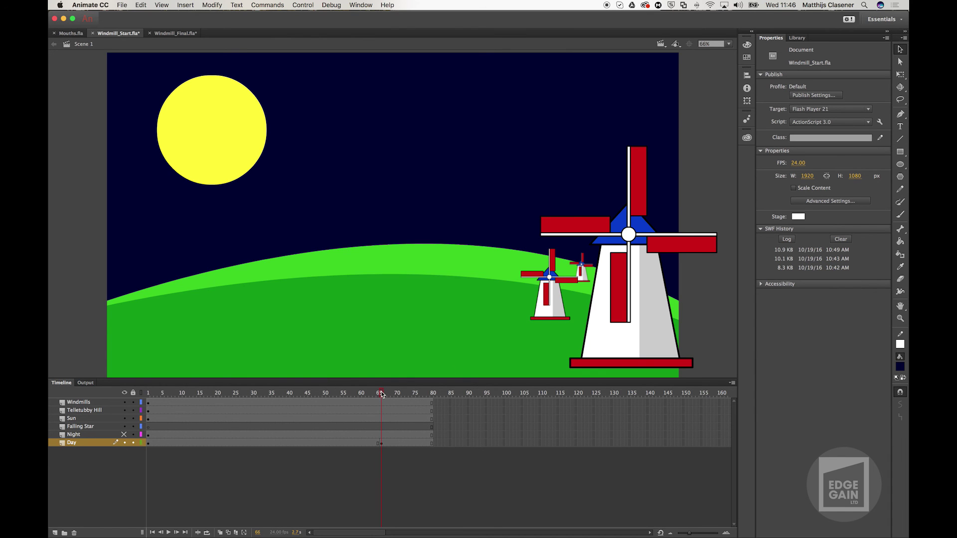
# Create a shape tween between the Day layer's two keyframes and scrub back to frame 1.
pyautogui.moveTo(381, 395); pyautogui.dragTo(382, 395)
pyautogui.click(336, 443)
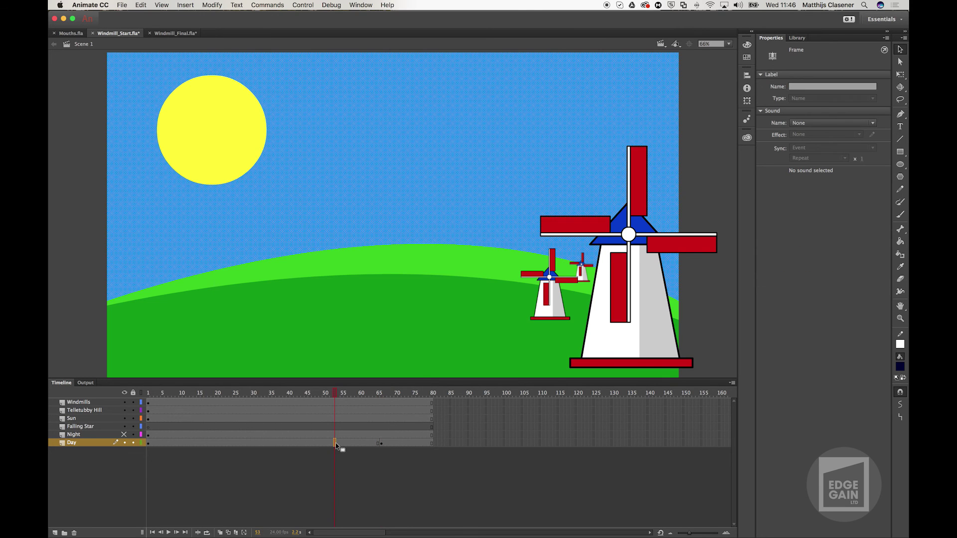
pyautogui.rightClick(336, 443)
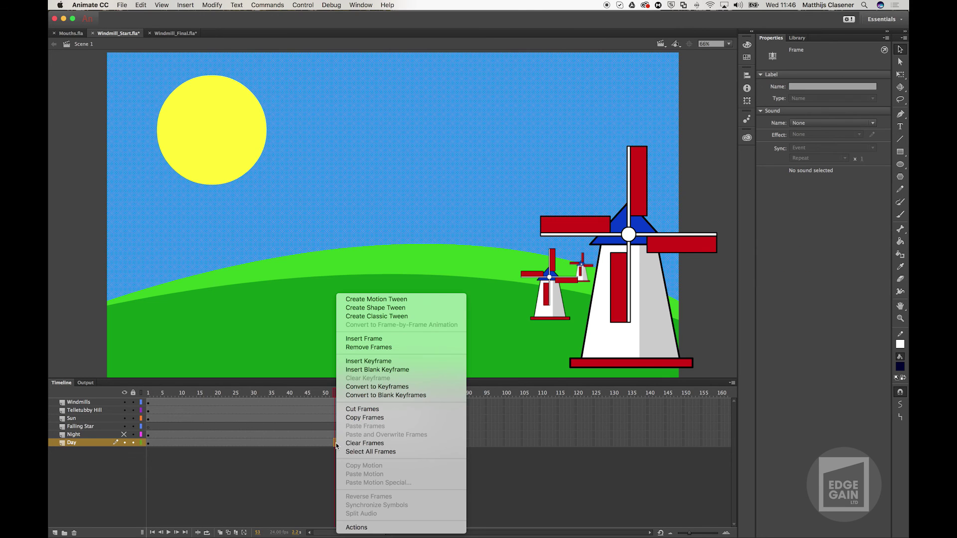
pyautogui.click(397, 310)
pyautogui.moveTo(337, 389); pyautogui.dragTo(143, 411)
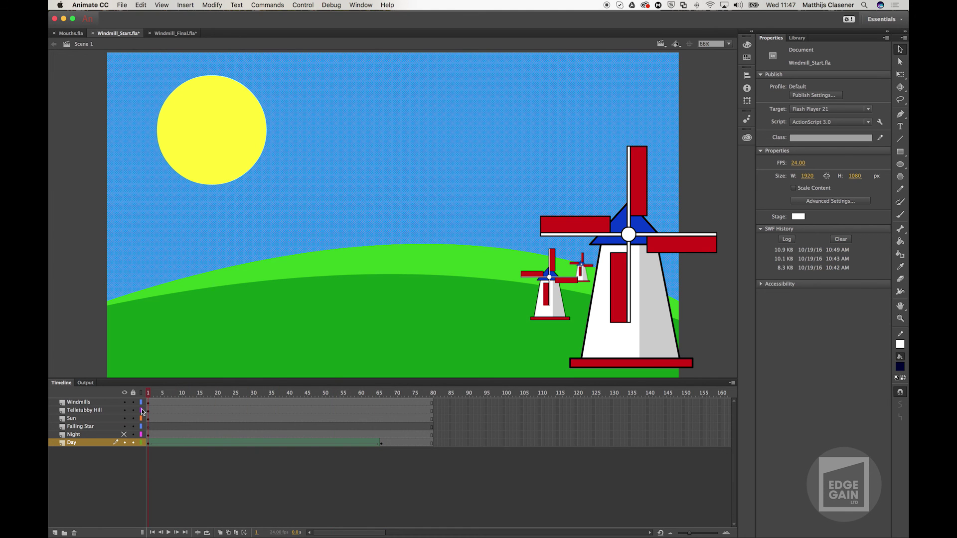
# Show the Night layer and add a new layer named Mask directly above it.
pyautogui.click(124, 434)
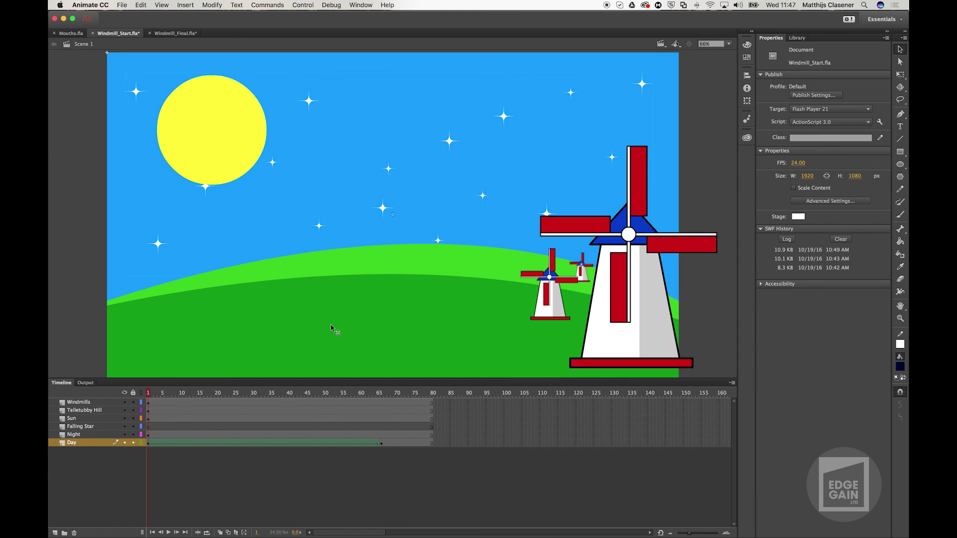
pyautogui.click(84, 436)
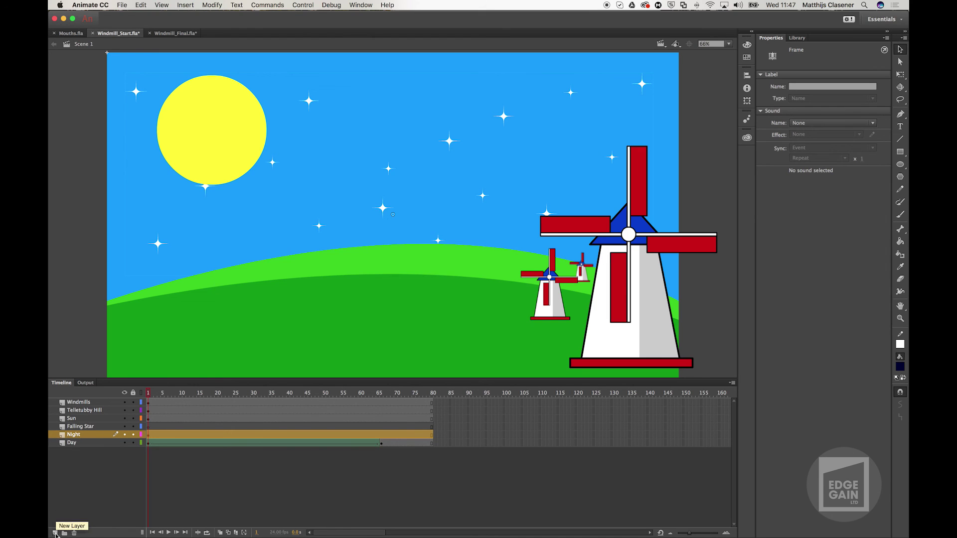
pyautogui.click(56, 533)
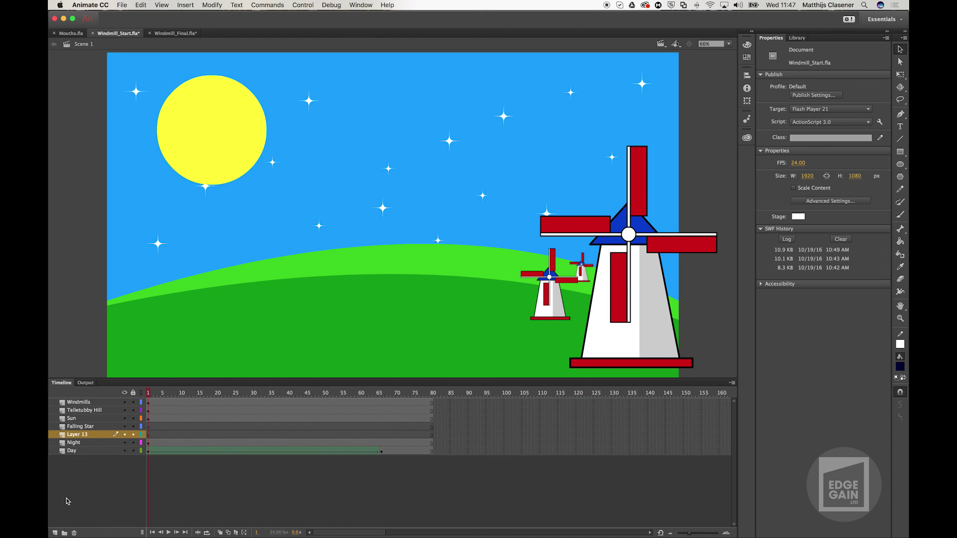
pyautogui.doubleClick(81, 435)
pyautogui.write('Mask')
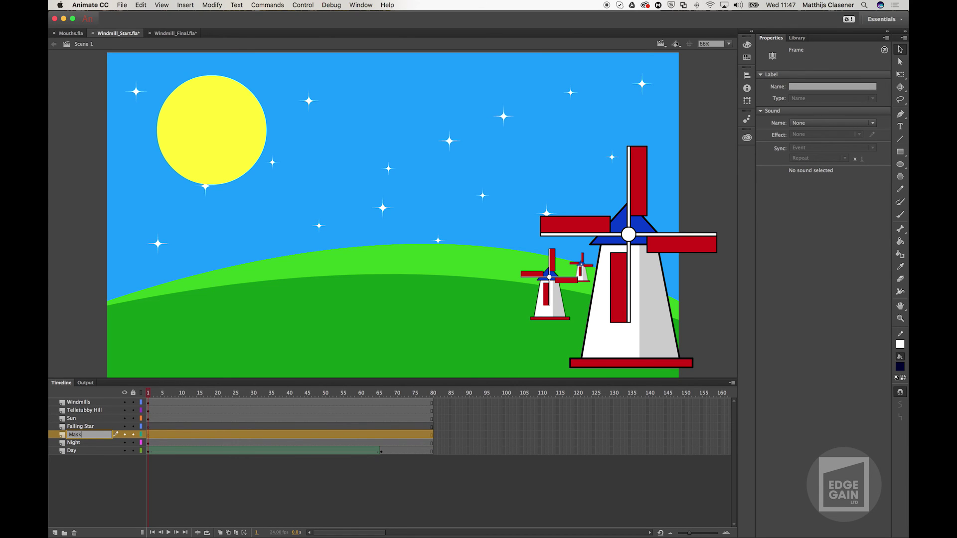
pyautogui.press('Return')
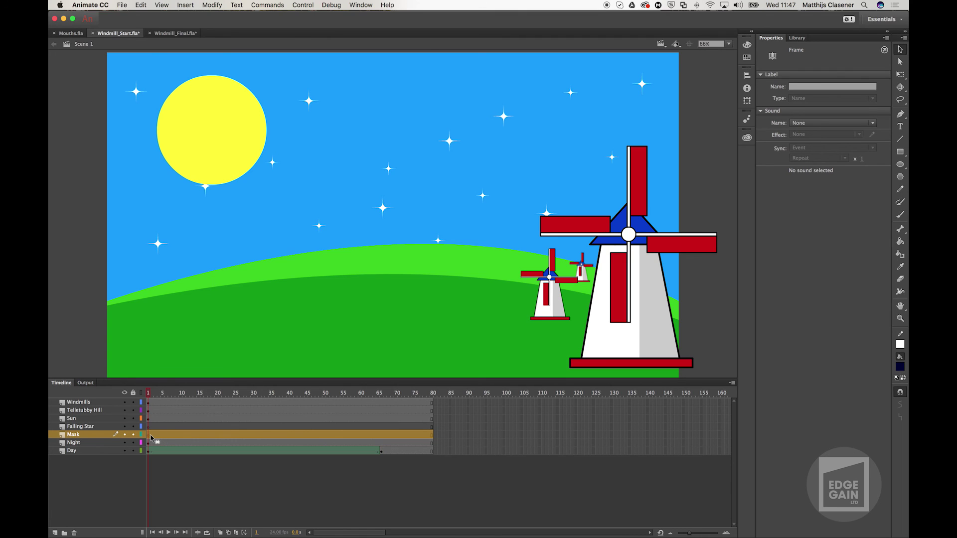
# On the Mask layer, draw a dark blue oval without stroke, wider than the stage, behind the lower part of the hills.
pyautogui.click(900, 166)
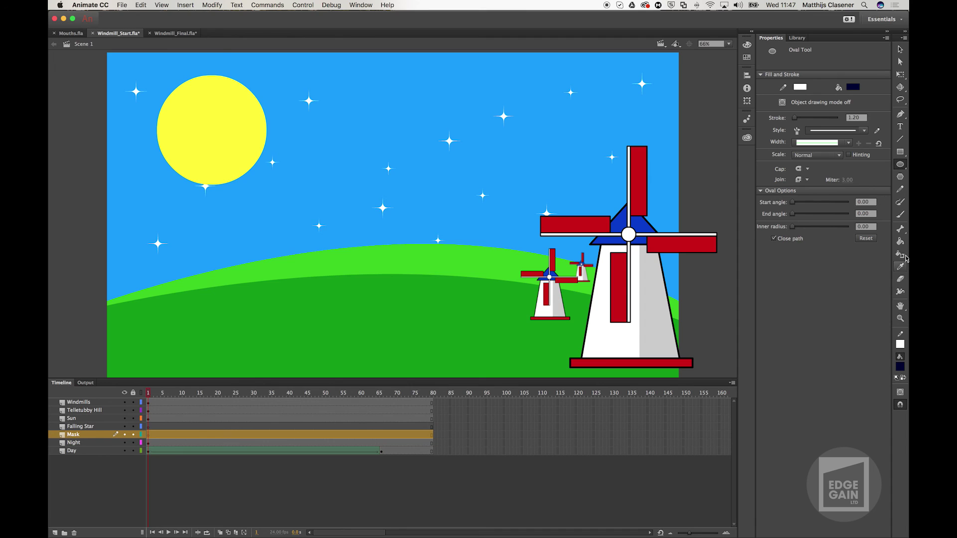
pyautogui.click(900, 345)
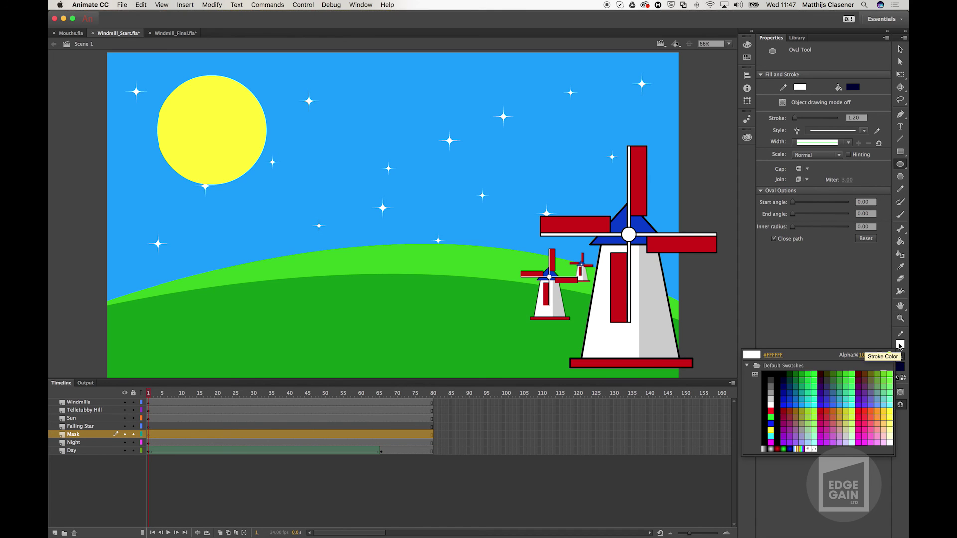
pyautogui.click(879, 355)
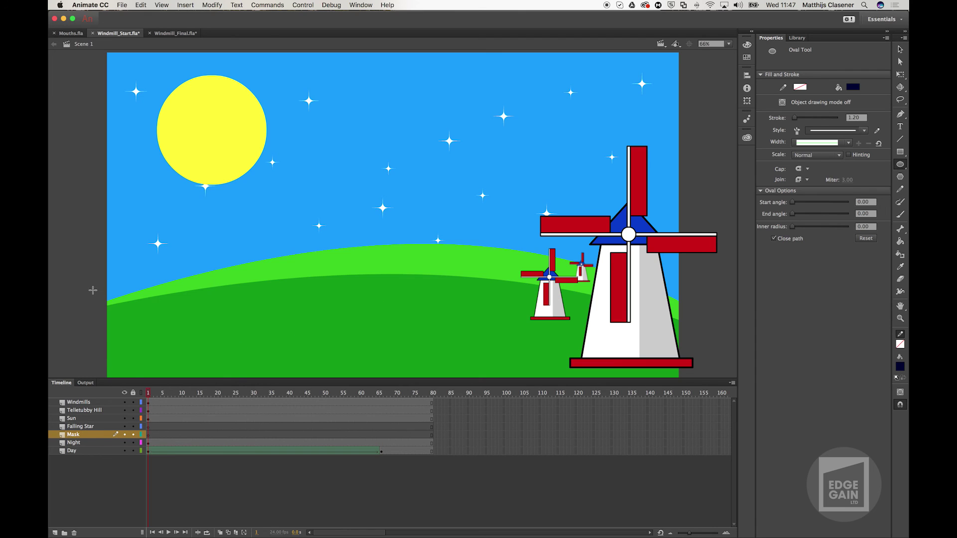
pyautogui.moveTo(89, 312); pyautogui.dragTo(716, 460)
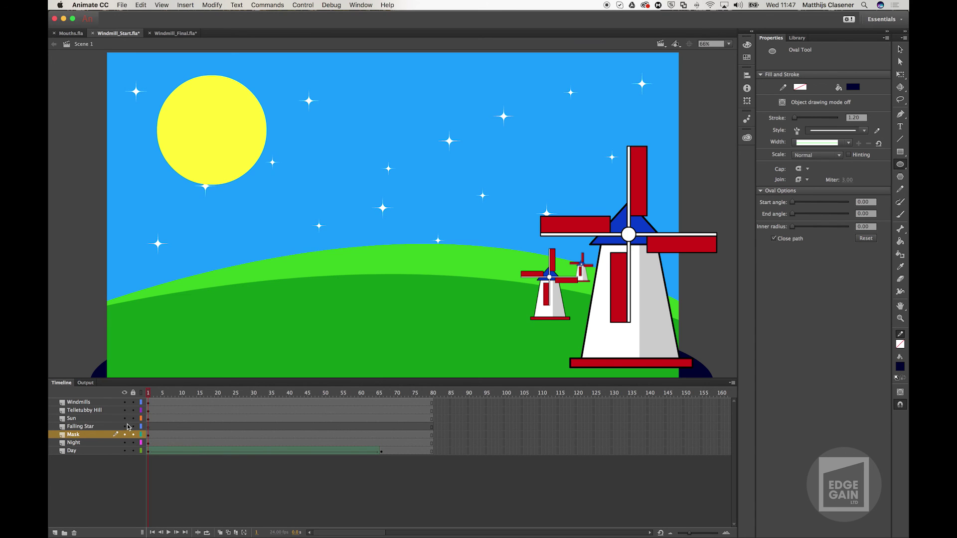
# Hide the four layers above Mask, and give the Mask layer a keyframe at frame 66 with a shape tween leading to it.
pyautogui.moveTo(124, 426); pyautogui.dragTo(124, 402)
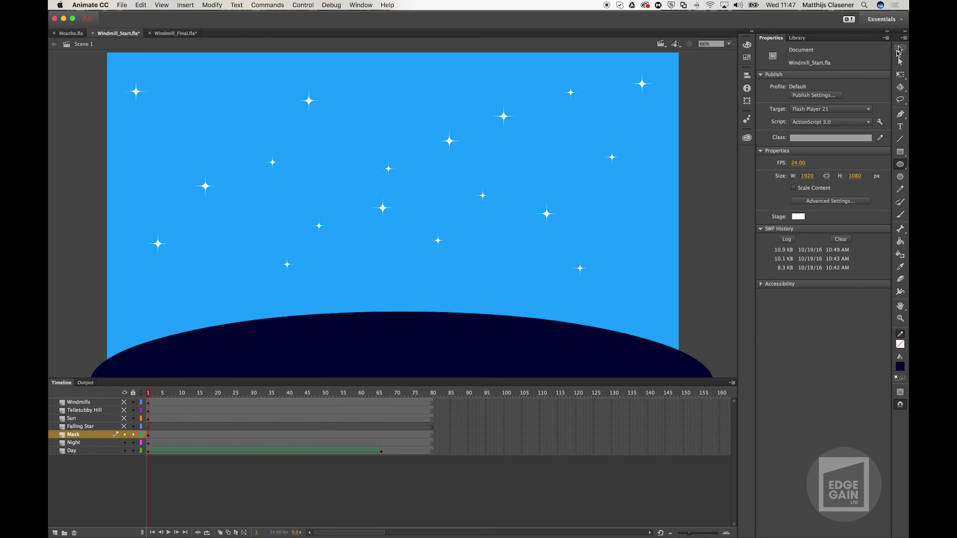
pyautogui.click(898, 51)
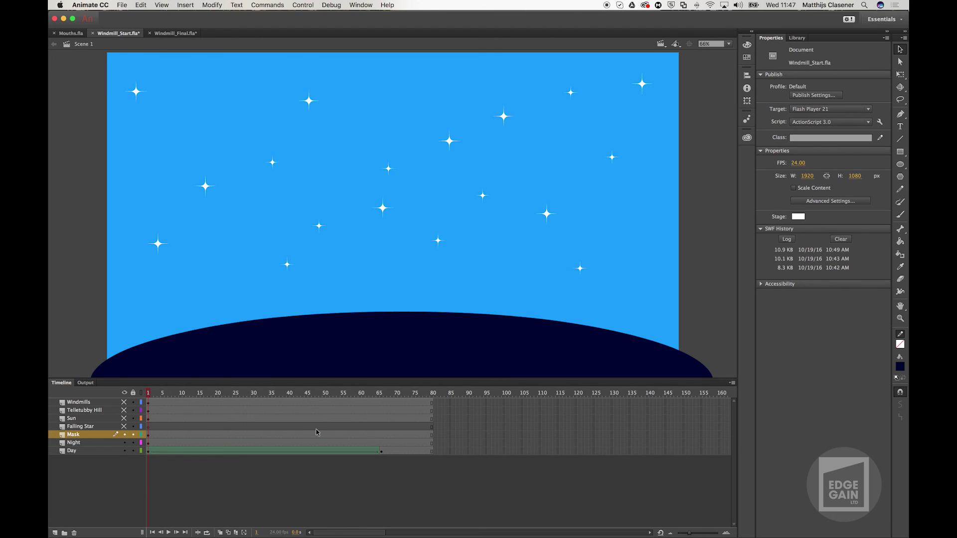
pyautogui.click(381, 438)
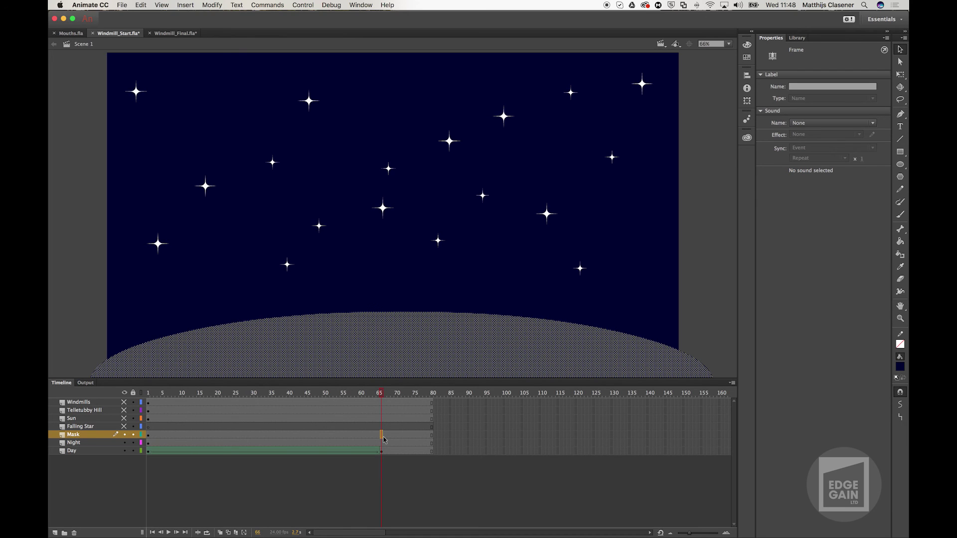
pyautogui.rightClick(339, 433)
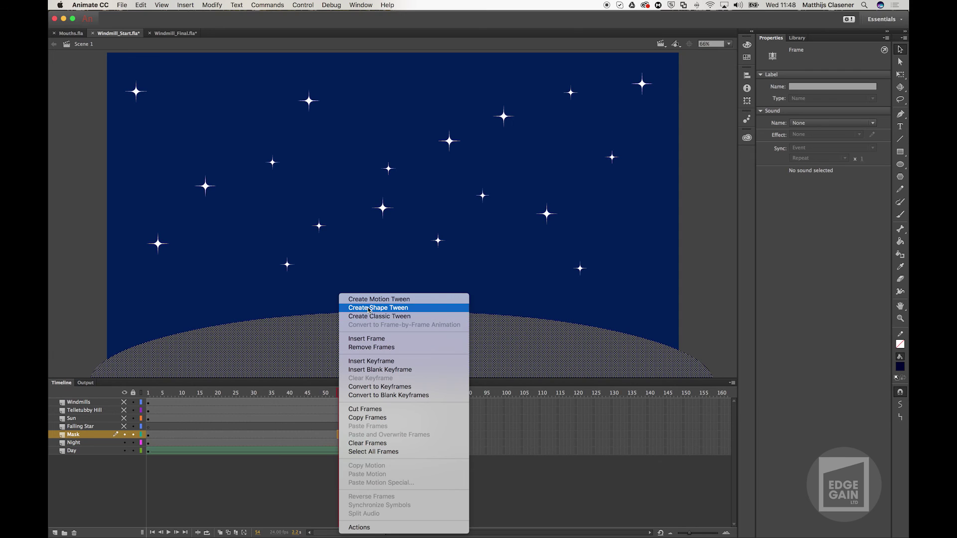
pyautogui.click(369, 308)
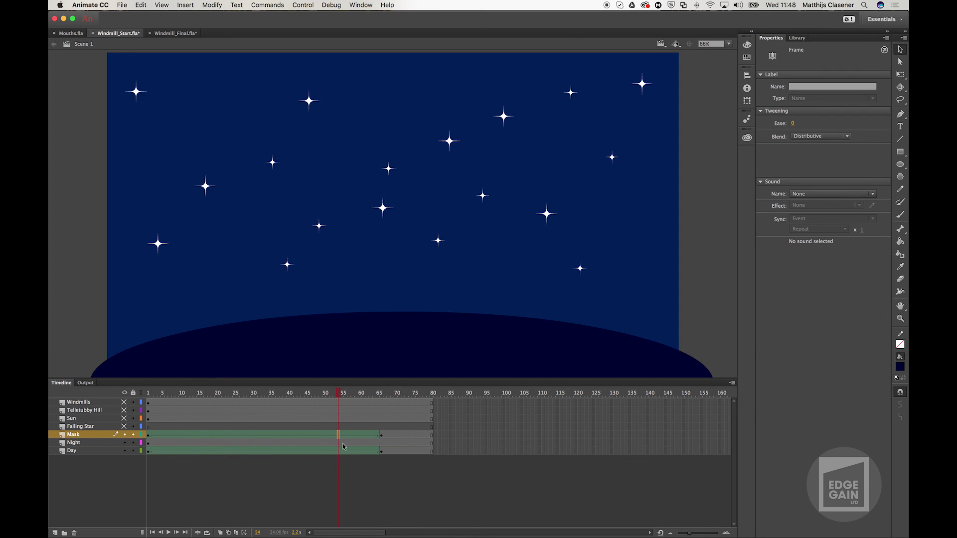
# At frame 66, free-transform the mask oval to about 2421 by 1682 px and move it up to cover nearly the whole stage.
pyautogui.click(382, 436)
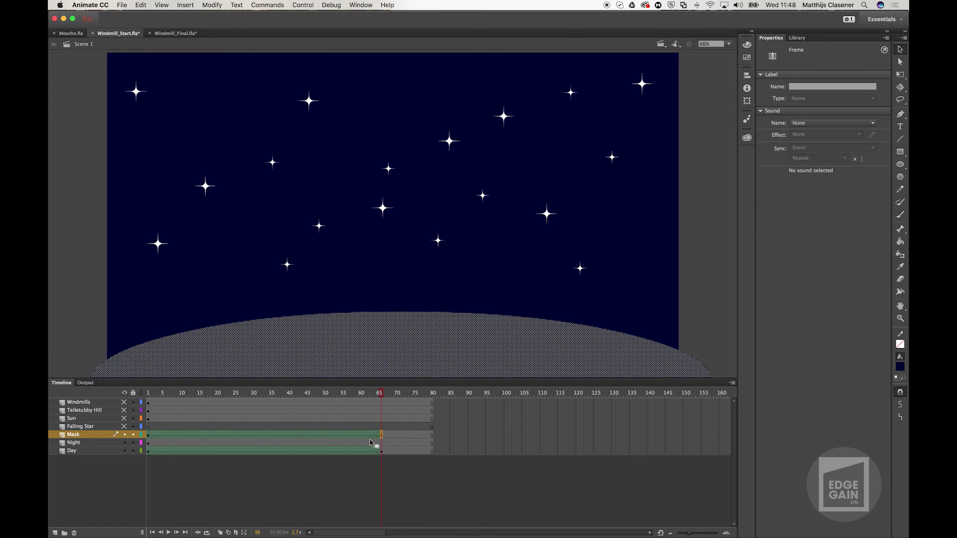
pyautogui.click(902, 75)
pyautogui.moveTo(401, 309); pyautogui.dragTo(405, 158)
pyautogui.moveTo(450, 322); pyautogui.dragTo(443, 220)
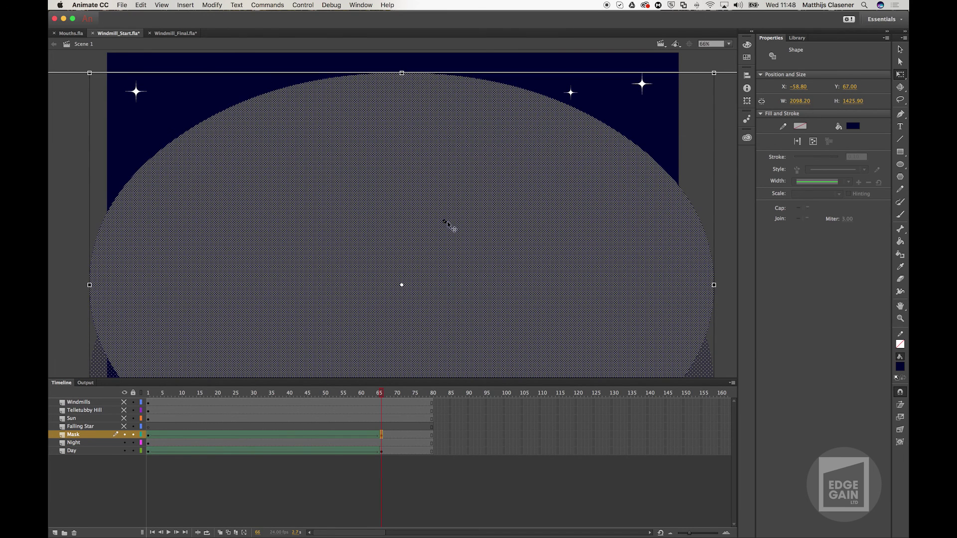
pyautogui.moveTo(90, 285); pyautogui.dragTo(54, 285)
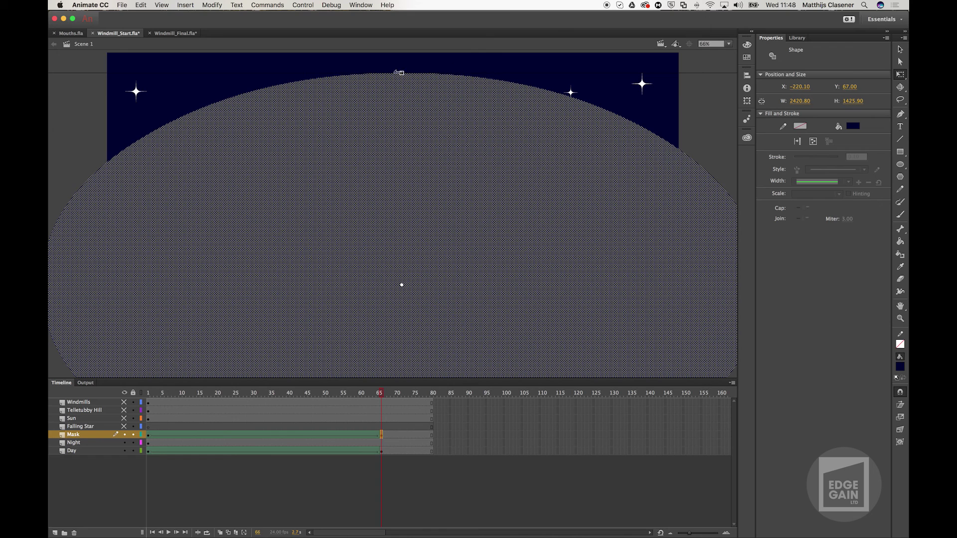
pyautogui.moveTo(401, 73); pyautogui.dragTo(399, 35)
pyautogui.moveTo(368, 235); pyautogui.dragTo(357, 147)
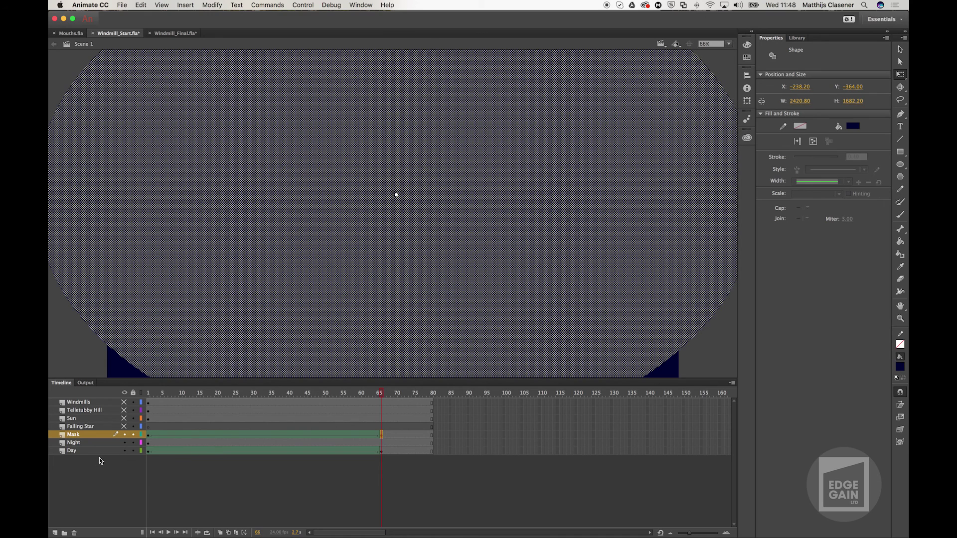
# Turn the Mask layer into a mask for the Night layer and scrub the timeline to preview the reveal, ending at frame 1.
pyautogui.rightClick(73, 438)
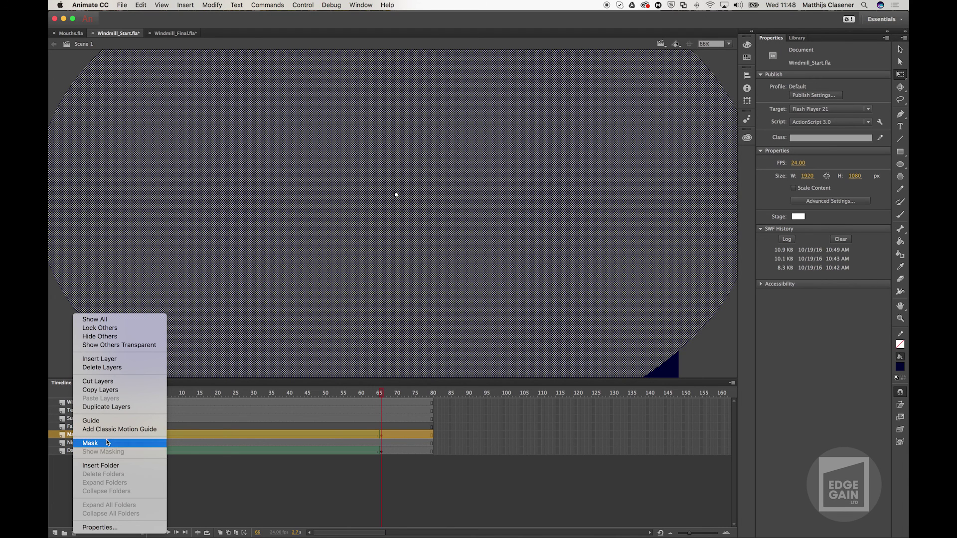
pyautogui.click(95, 443)
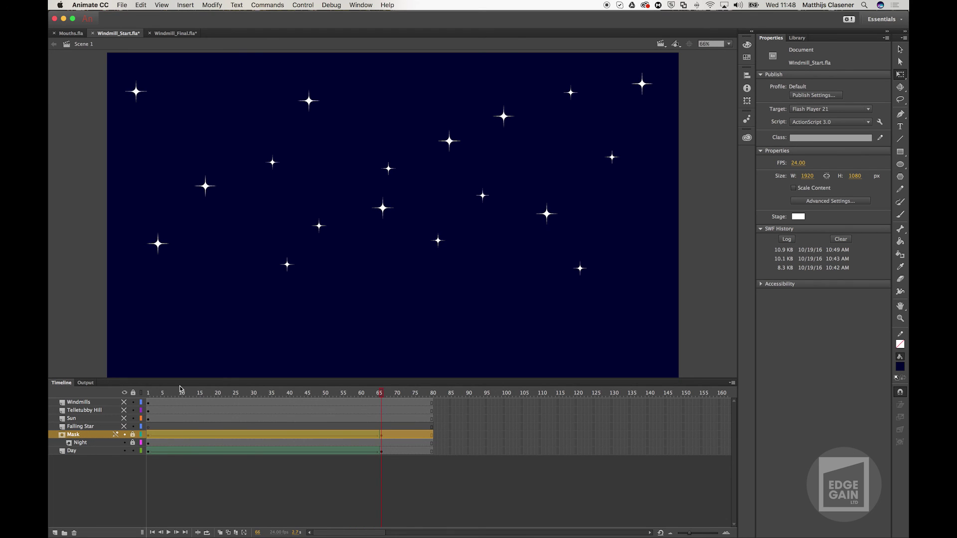
pyautogui.click(148, 393)
pyautogui.moveTo(173, 394); pyautogui.dragTo(153, 458)
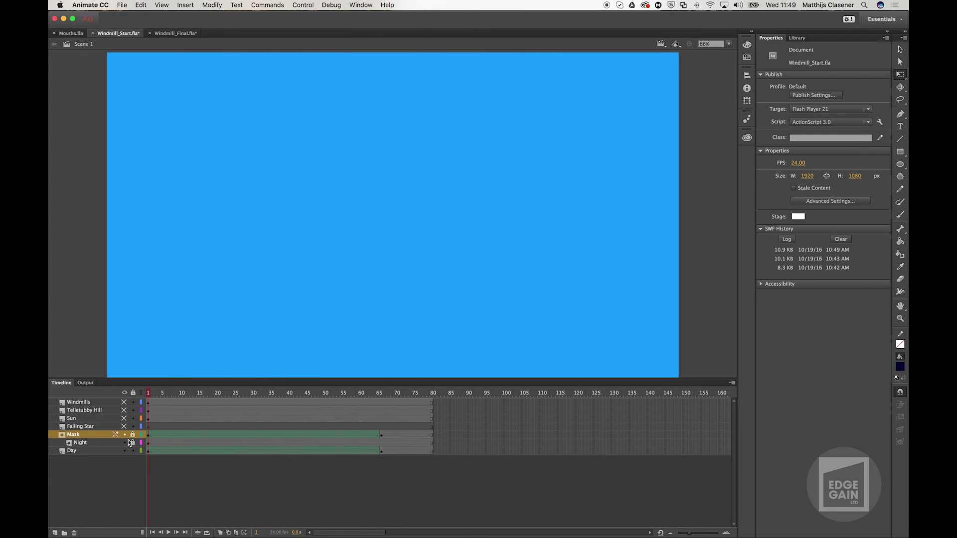
# Show all the layers again and scrub from frame 1 to frame 66 to preview the full scene.
pyautogui.click(124, 392)
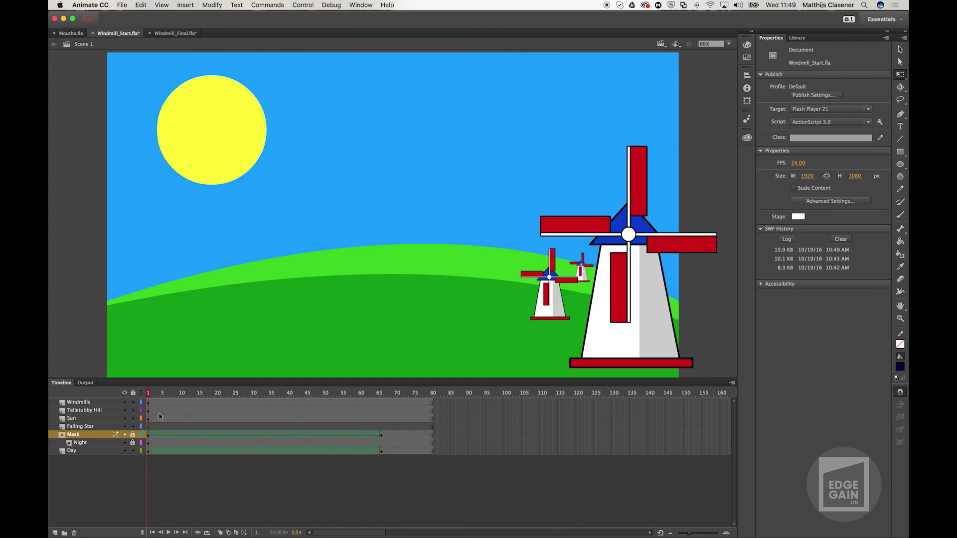
pyautogui.moveTo(151, 396); pyautogui.dragTo(363, 408)
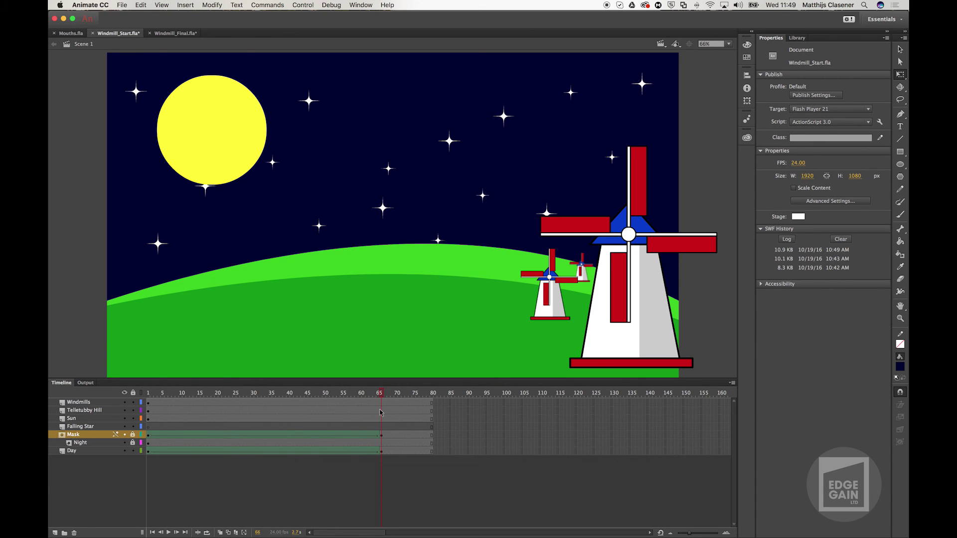